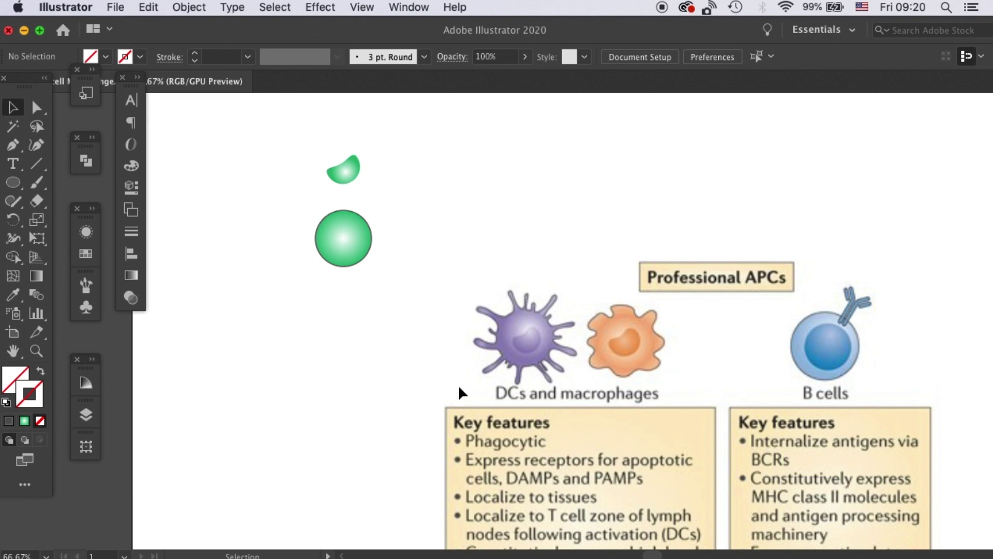
- Display the Pathfinder options to look at the Unite shape mode, and collapse them again
click(400, 11)
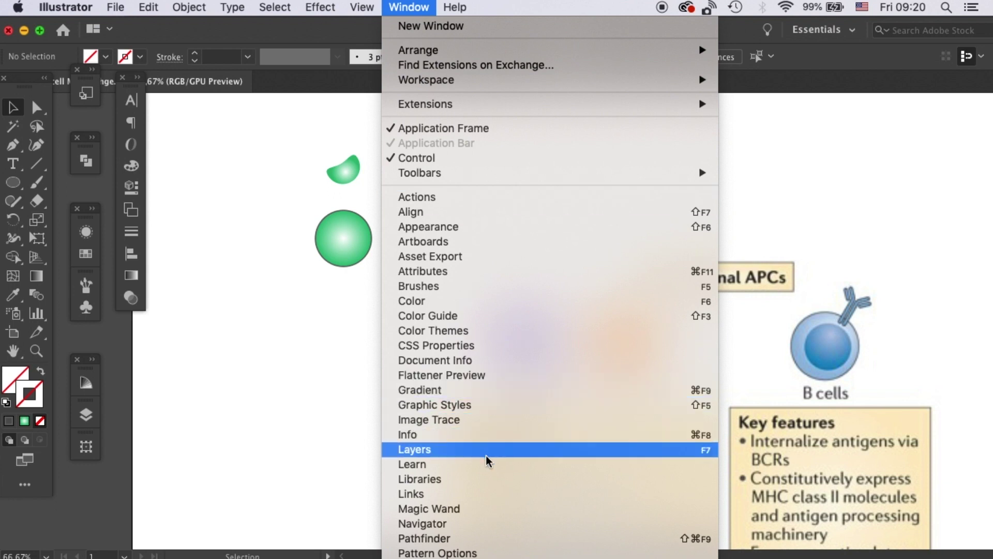
click(494, 541)
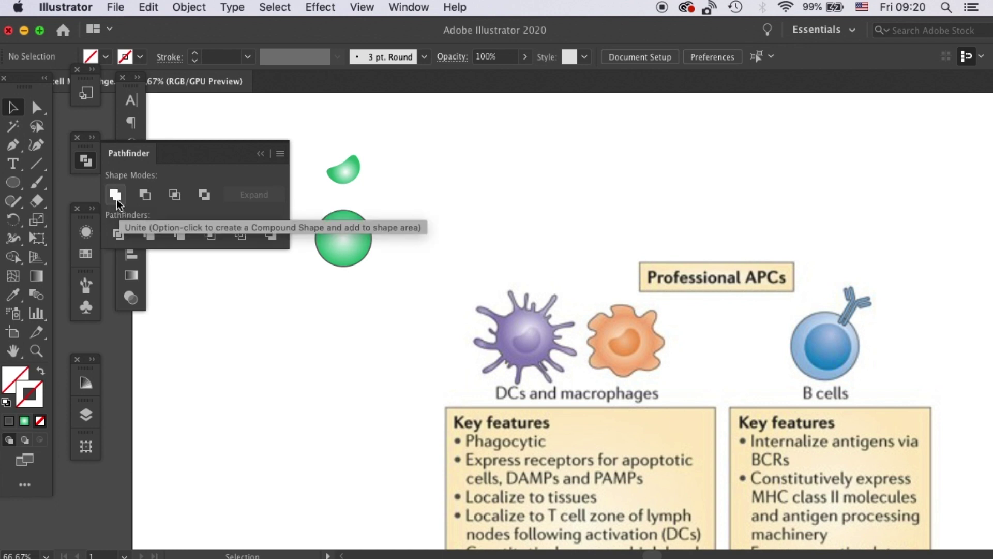
click(261, 154)
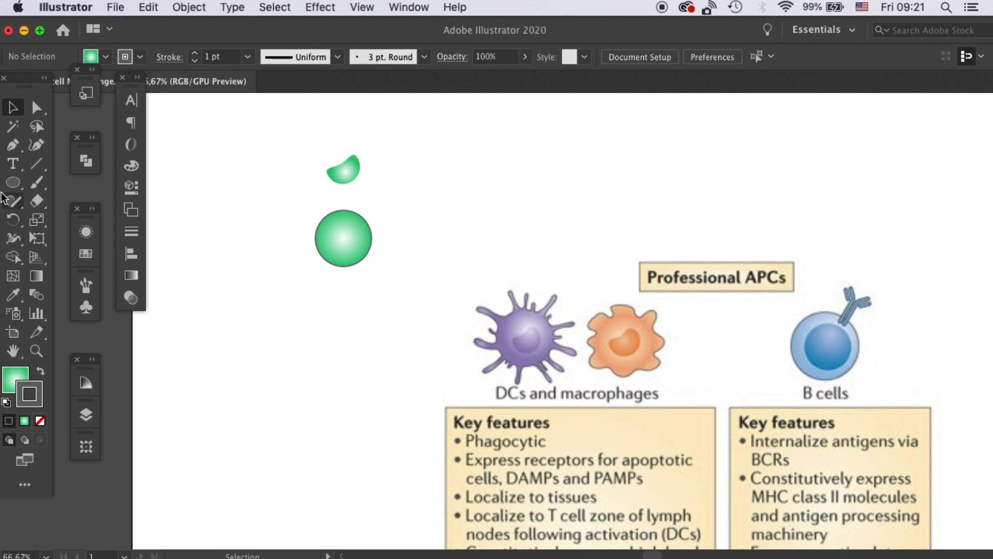
- Draw a green gradient circle above the purple dendritic cell and nudge it slightly upward
click(12, 183)
drag(498, 220, 542, 276)
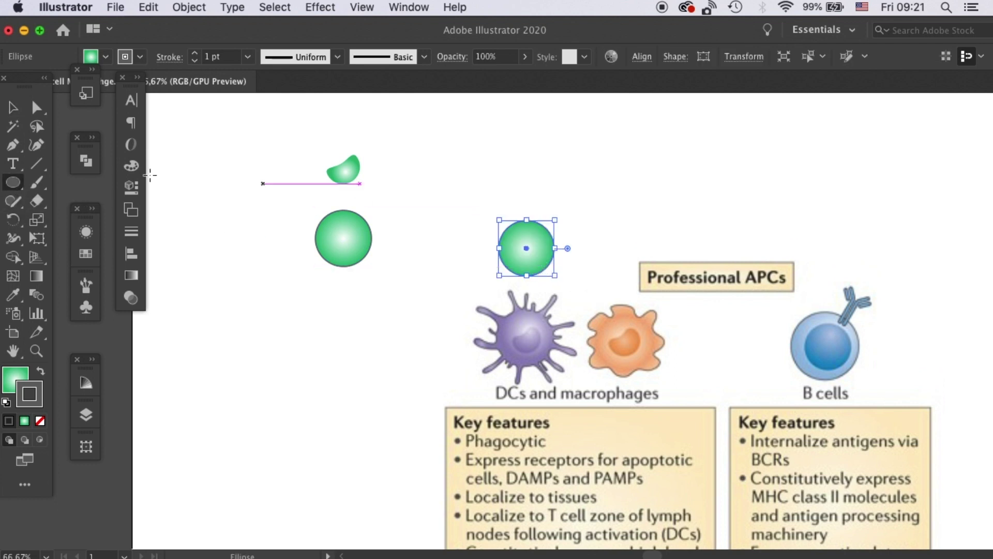
click(8, 102)
click(539, 163)
click(534, 256)
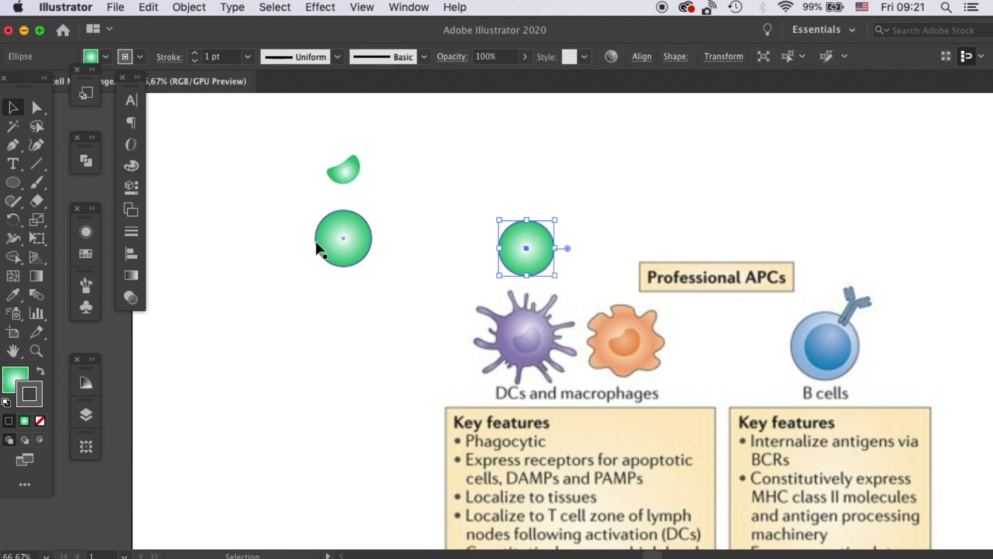
drag(563, 245, 563, 238)
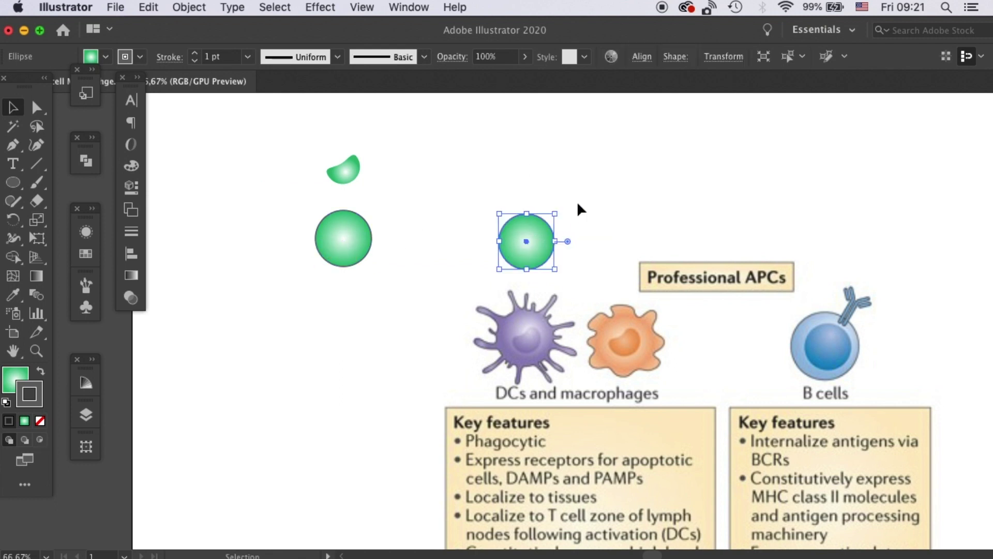
click(580, 211)
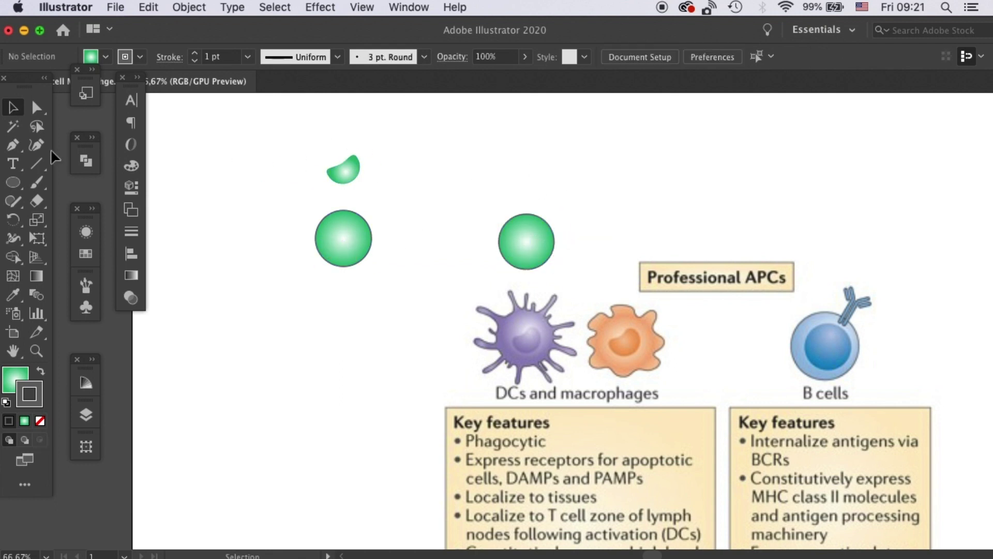
- Draw a small green circle without a stroke above the larger circle
click(13, 182)
drag(522, 155, 550, 184)
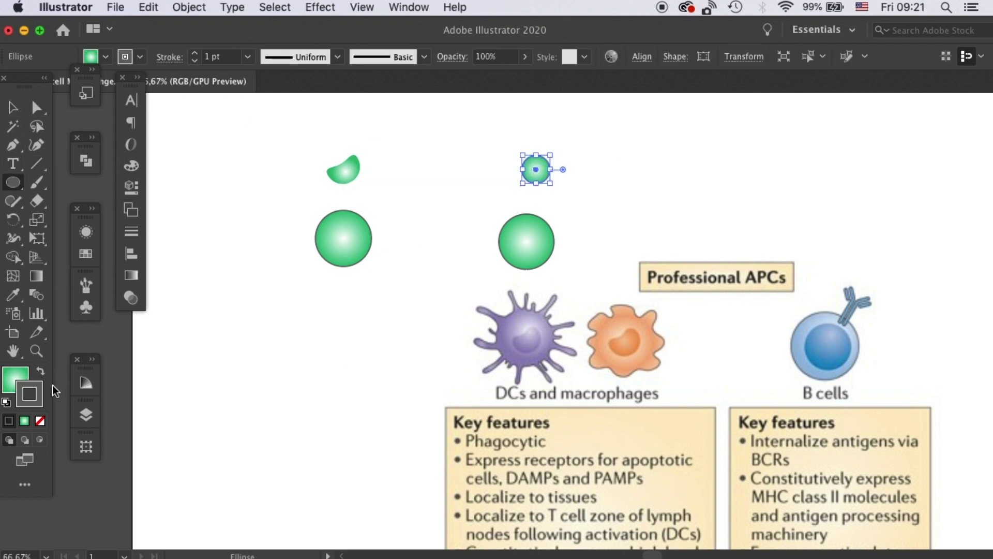
click(40, 421)
click(18, 377)
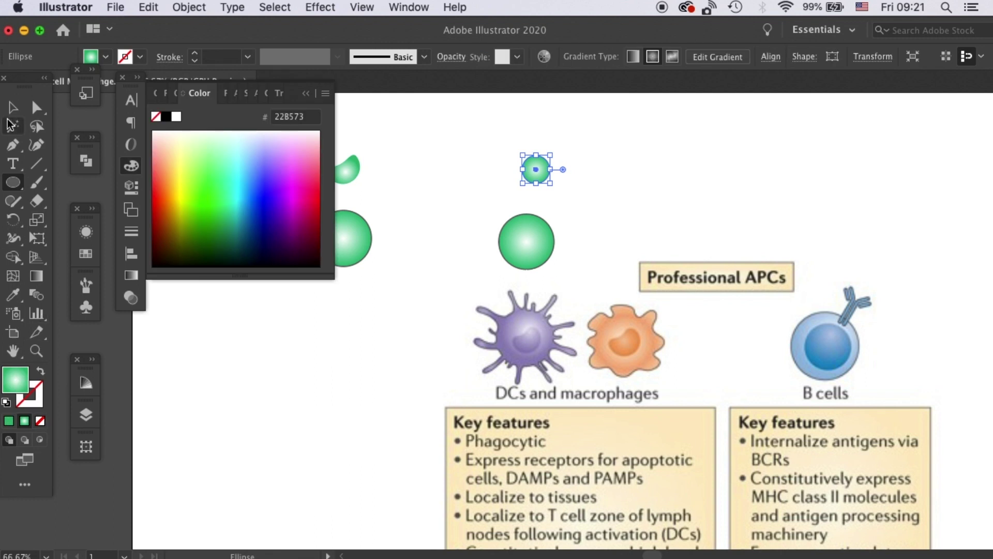
- Pull the small circle's upper anchor point down toward its center to form a bean-shaped nucleus
click(38, 108)
click(305, 97)
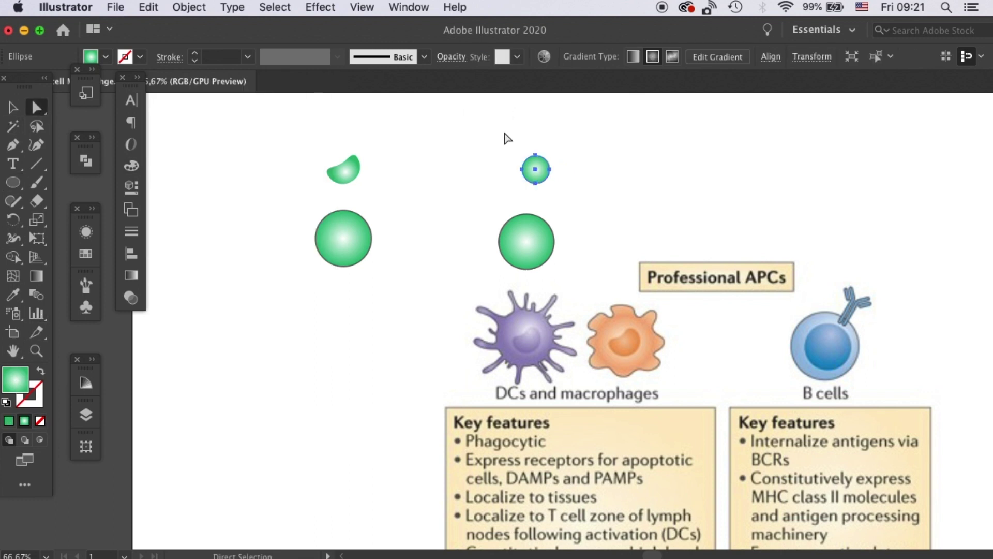
click(539, 155)
drag(537, 158, 536, 169)
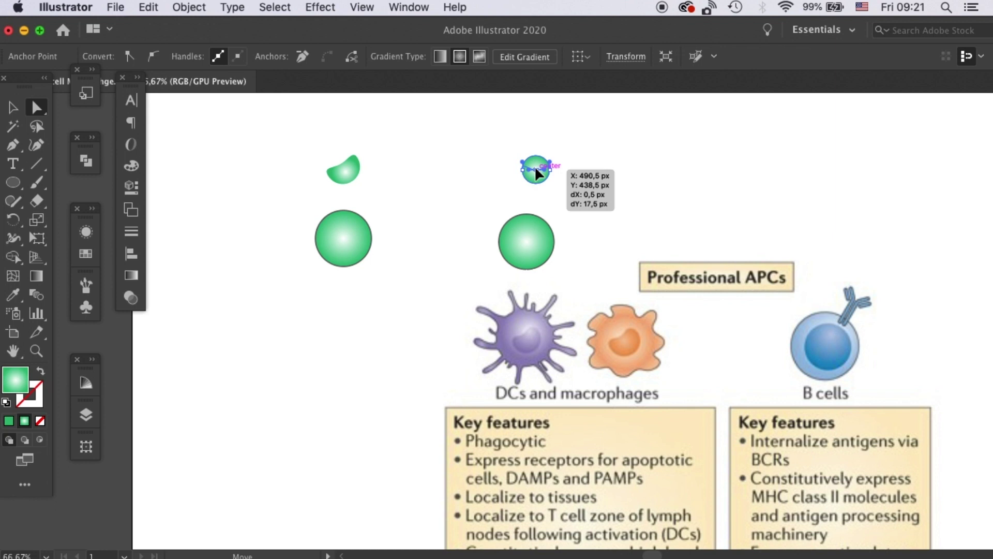
drag(538, 174, 537, 171)
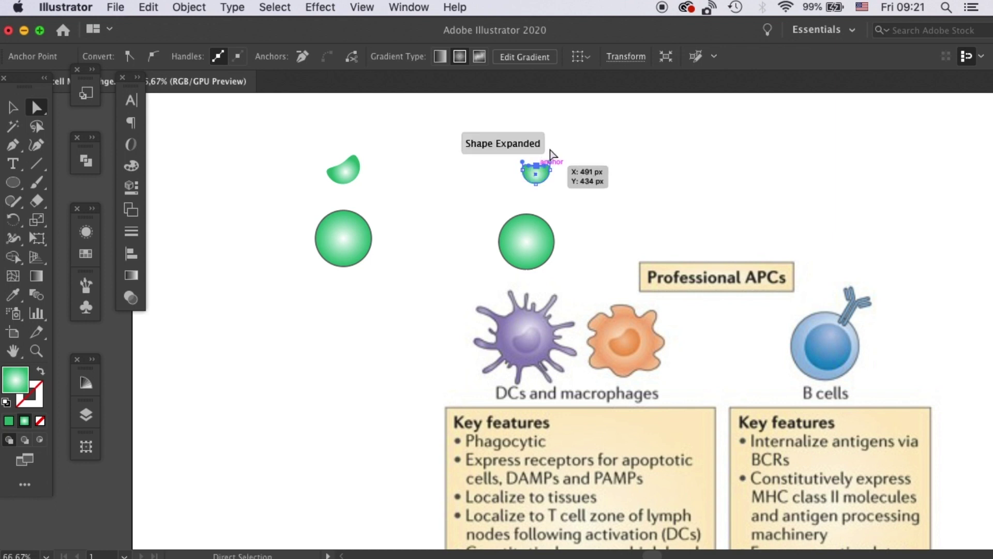
- Rotate the nucleus diagonally inside the larger circle and move the assembled cell upward
key(v)
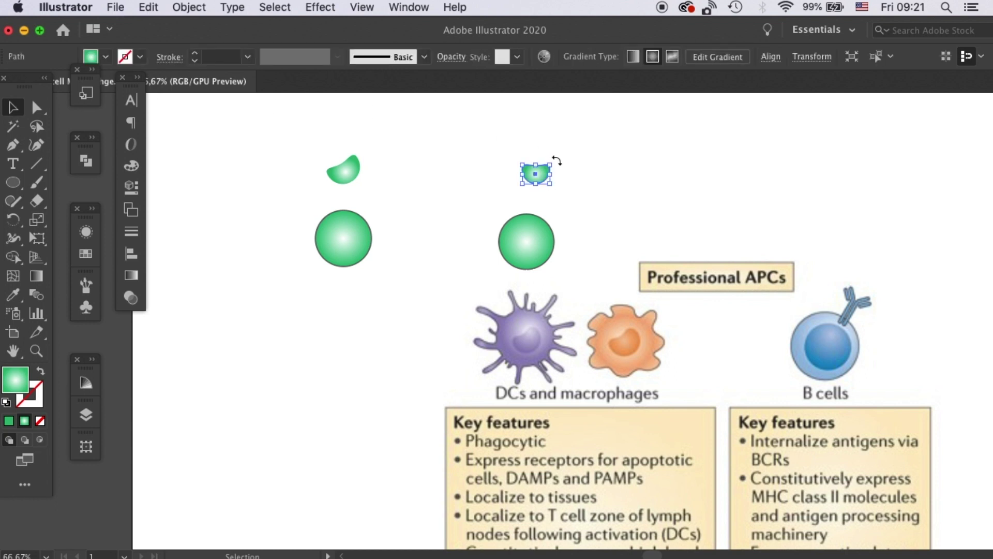
drag(555, 158, 527, 240)
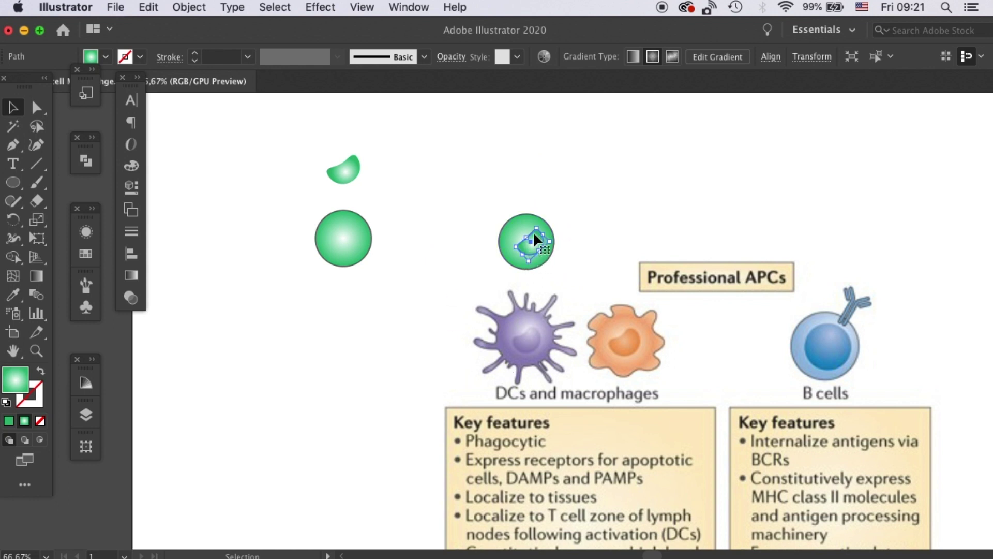
drag(531, 221, 531, 221)
click(581, 193)
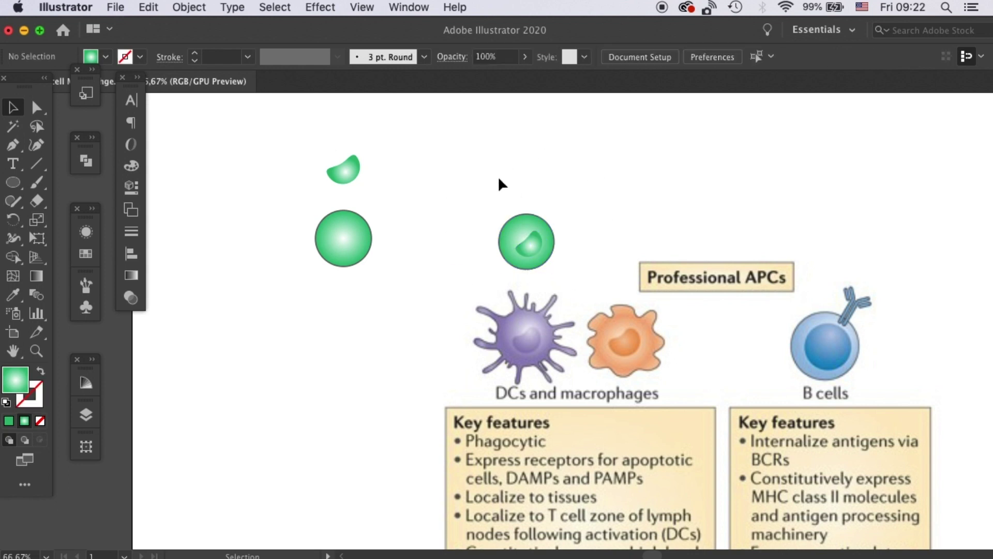
drag(474, 200, 533, 202)
click(589, 192)
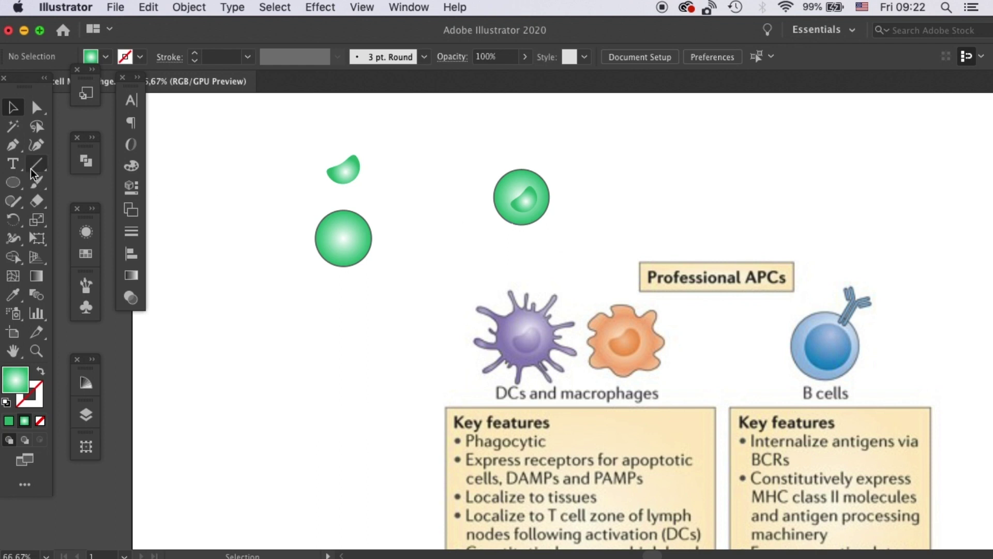
- Draw a narrow vertical green ellipse just above and to the left of the cell as an arm
click(13, 184)
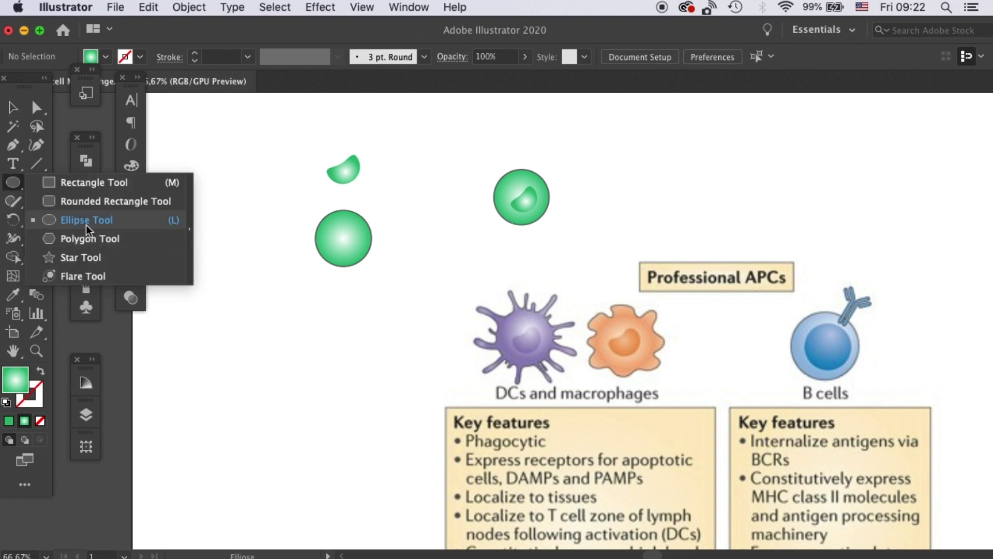
drag(431, 151, 438, 209)
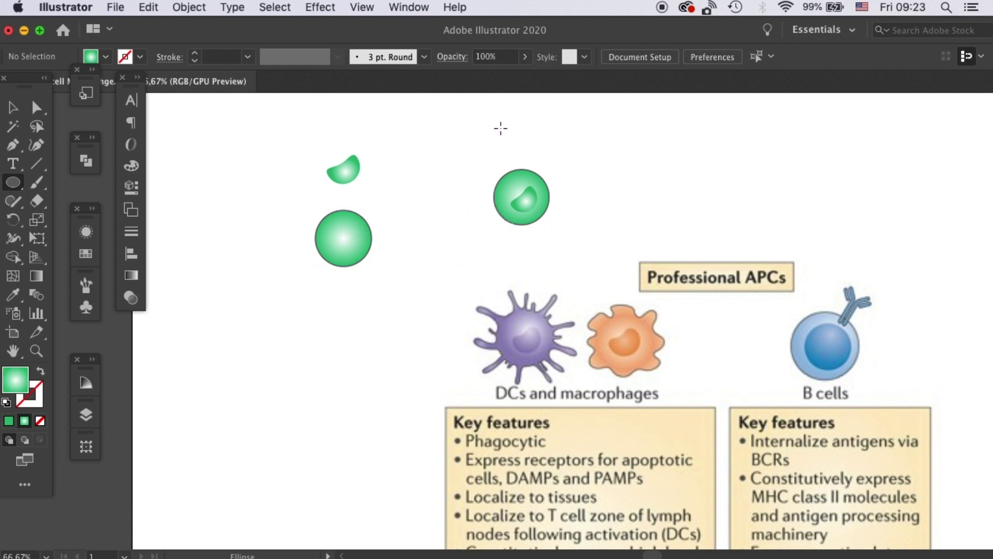
drag(484, 126, 492, 176)
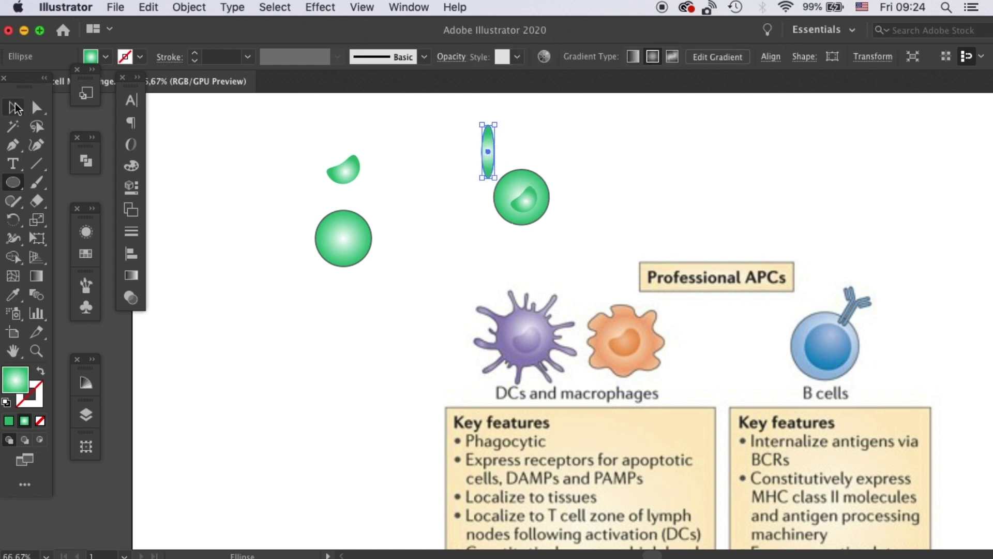
key(v)
click(510, 125)
click(489, 153)
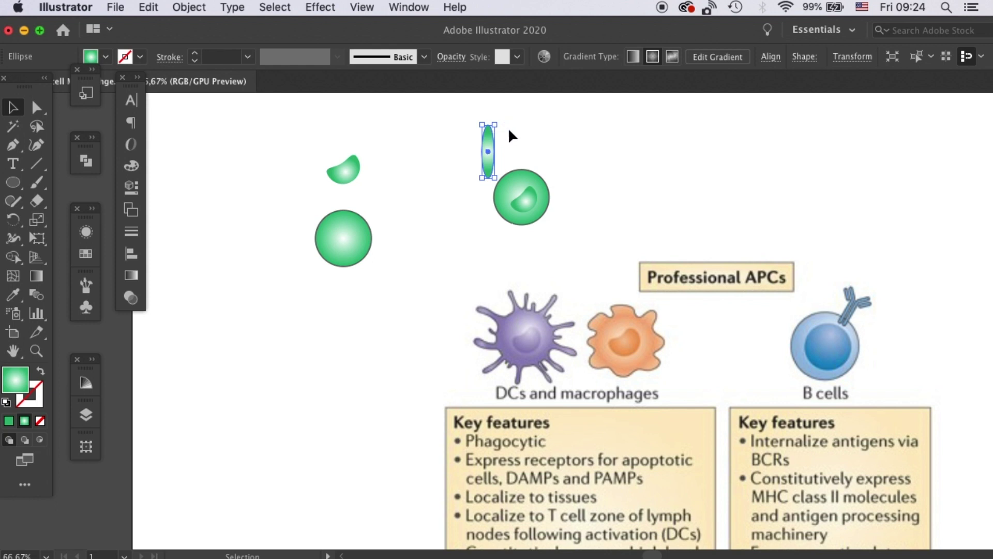
- Narrow the vertical ellipse further by moving its right edge inward
key(super+equal)
key(super+equal)
key(super+equal)
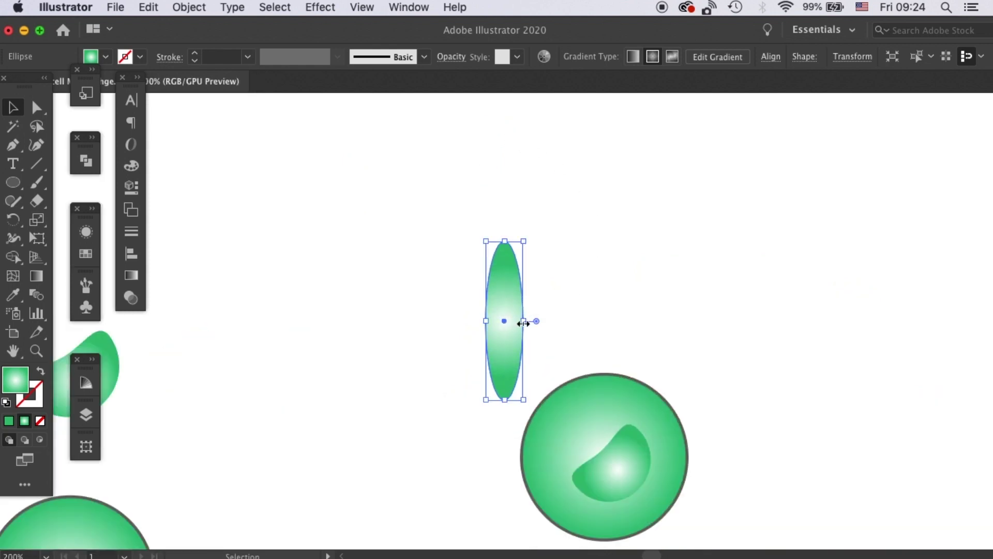
drag(524, 321, 515, 324)
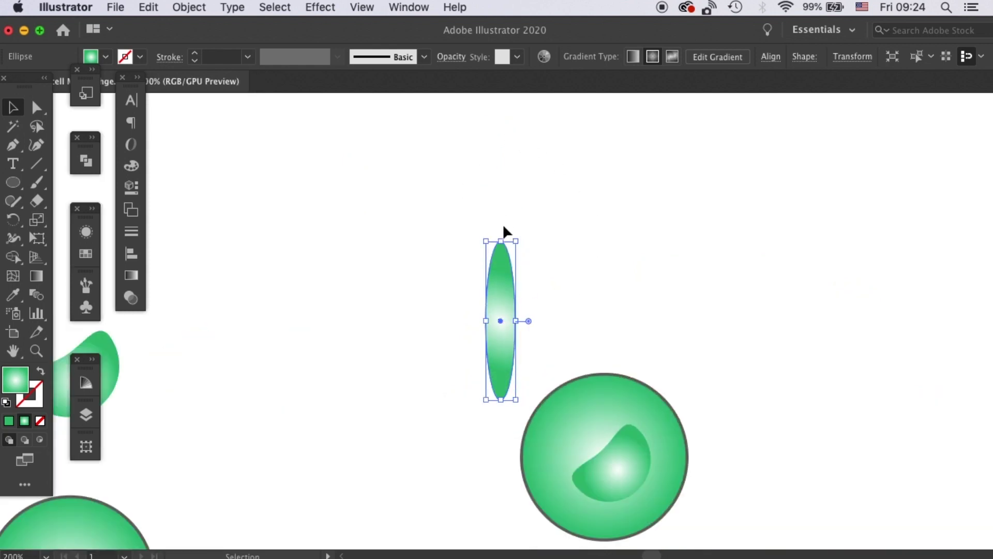
- Reshape the ellipse into a slim, blunt-tipped arm by moving its upper anchor down and its side anchors inward
key(a)
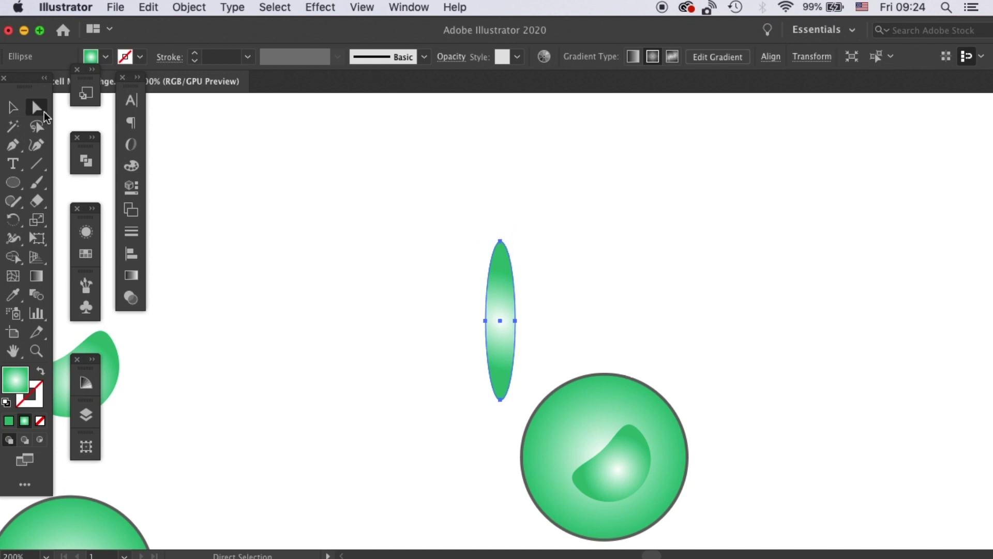
drag(500, 240, 501, 275)
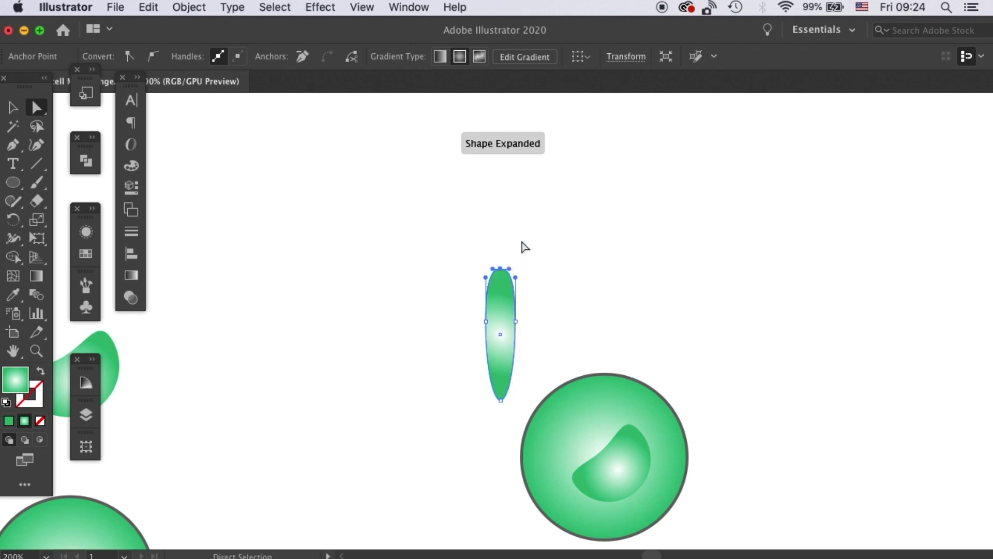
click(530, 241)
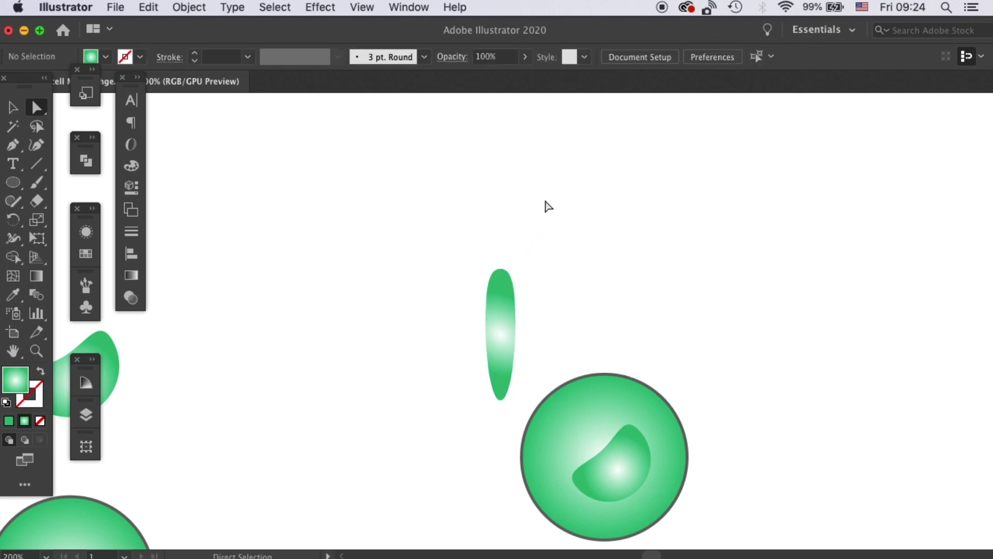
click(514, 327)
click(515, 319)
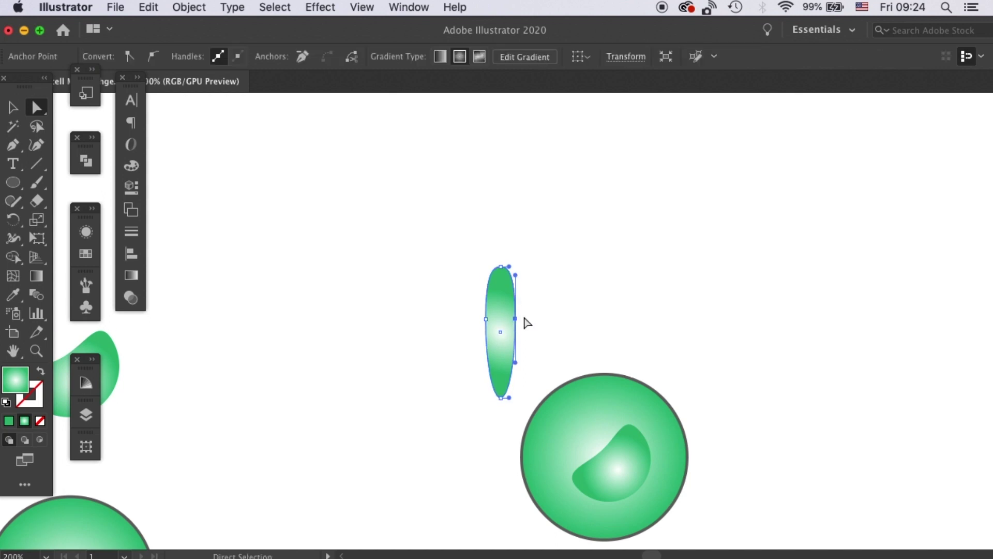
drag(512, 320, 490, 318)
click(528, 299)
key(v)
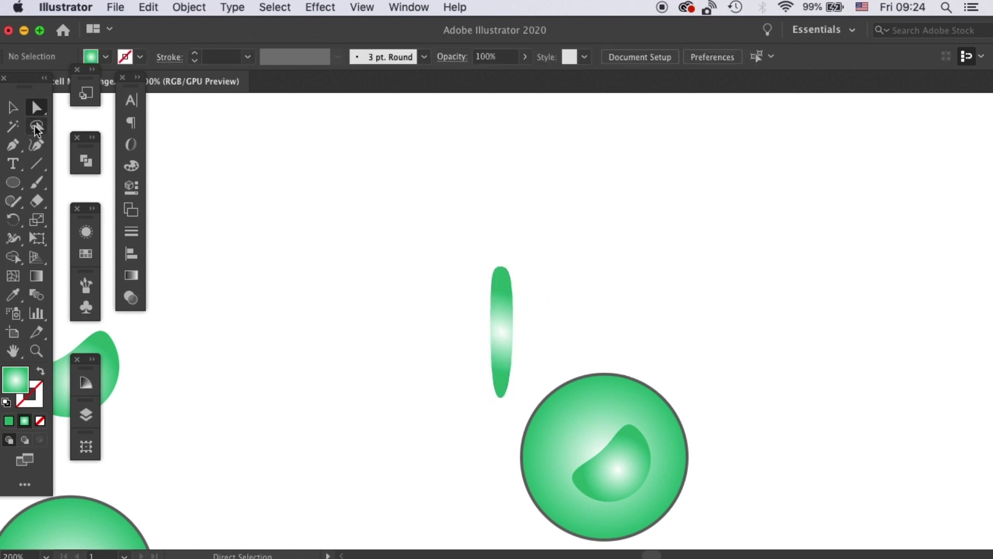
click(505, 333)
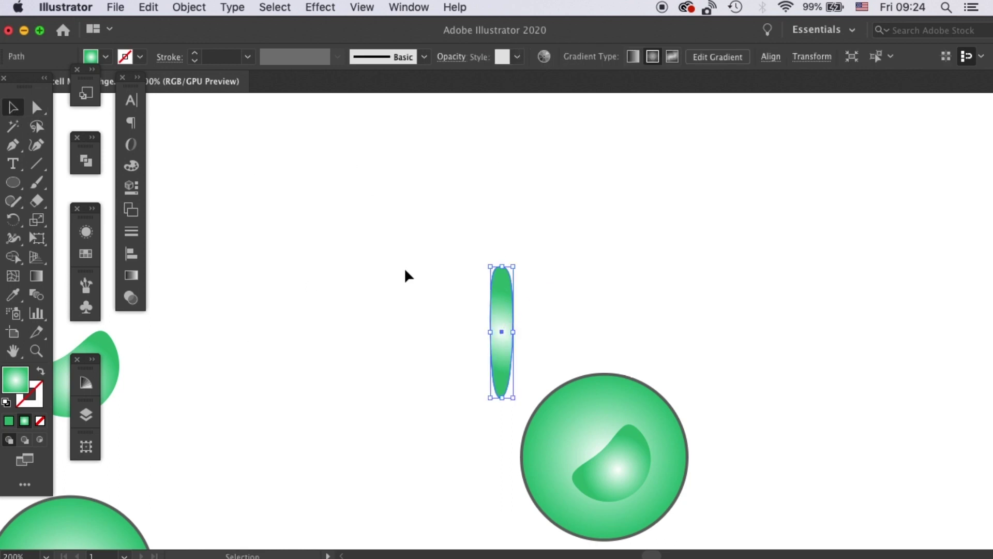
click(573, 260)
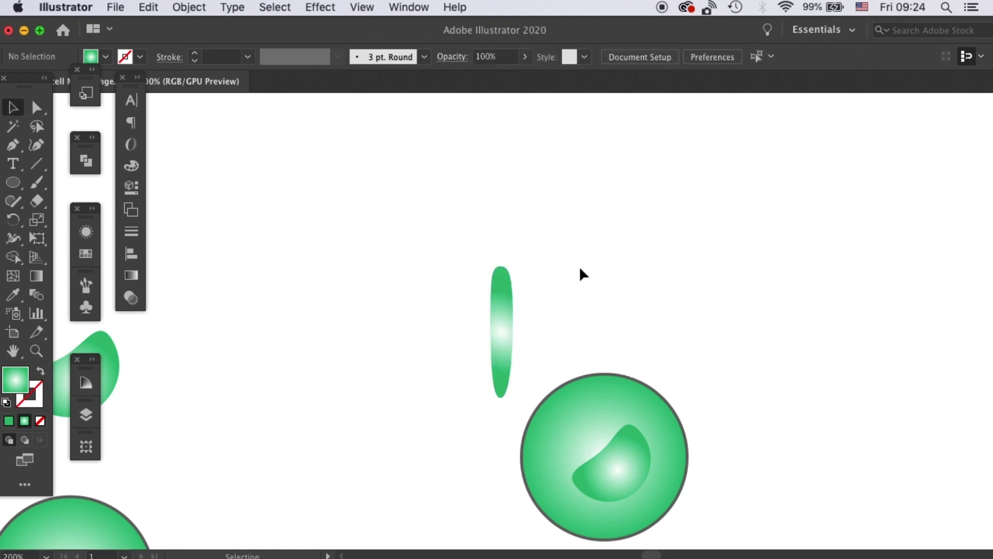
- Place a copy of the arm behind the cell so it projects from the top of the circle
drag(554, 379, 525, 225)
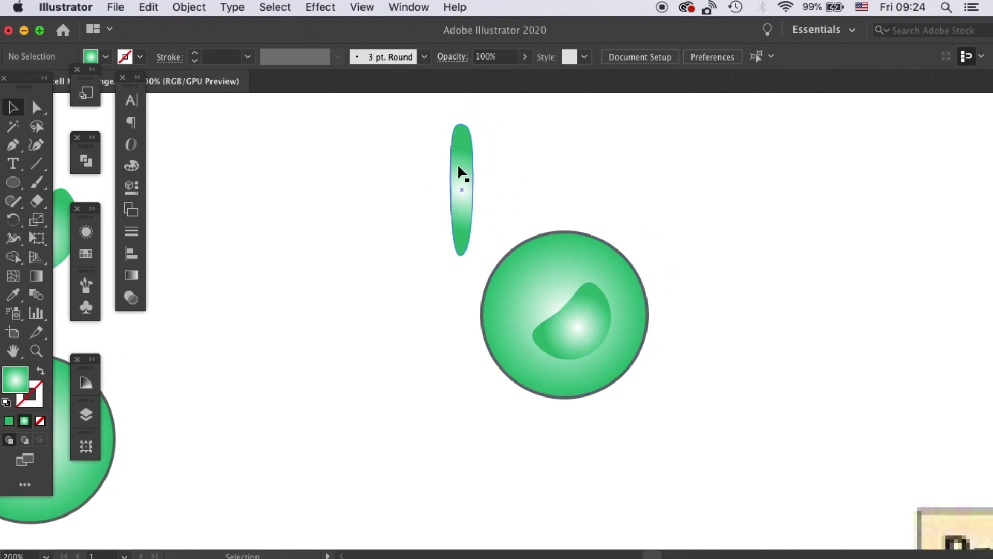
click(461, 179)
alt+drag(462, 179, 561, 212)
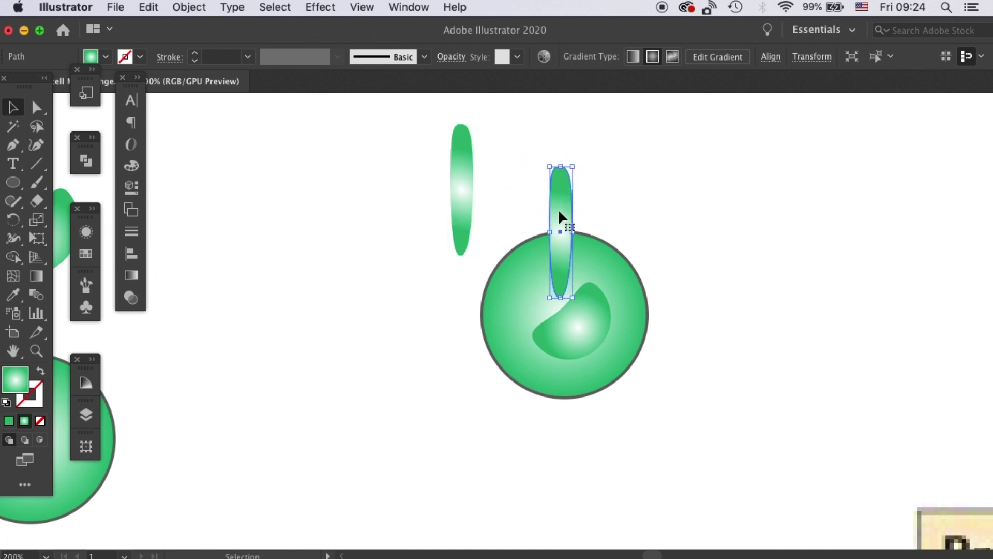
click(613, 195)
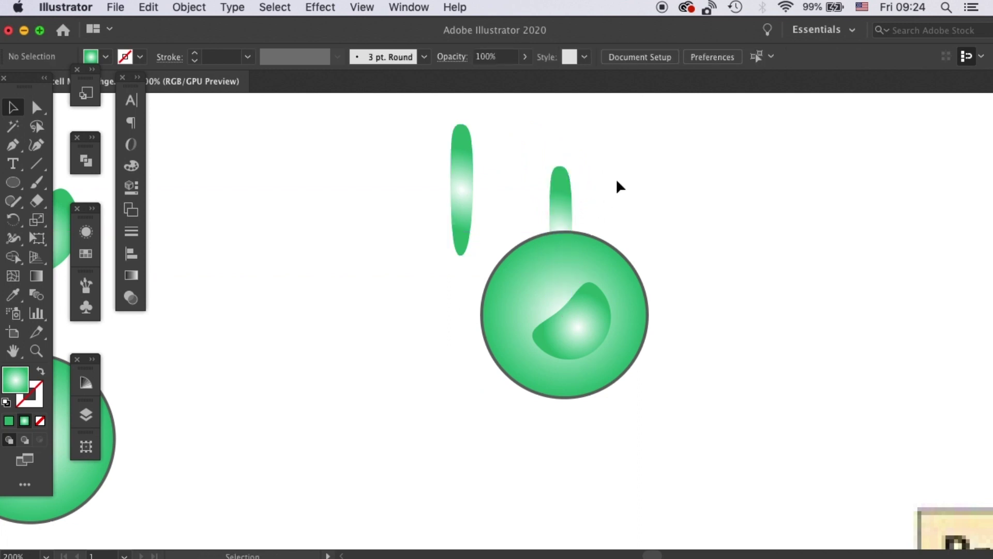
- Place copies of the arm at the cell's upper right and lower right, each rotated to point outward
alt+drag(563, 206, 654, 229)
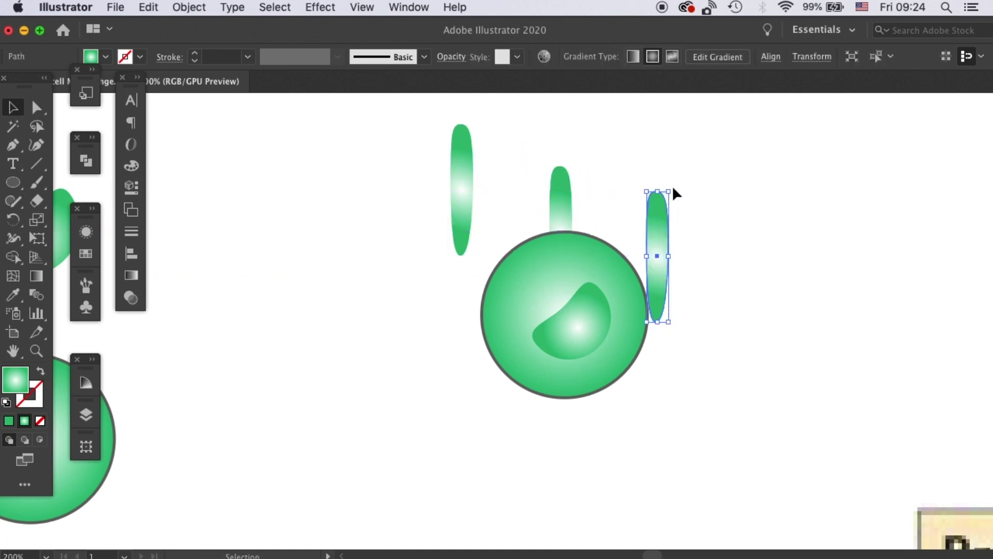
drag(674, 189, 708, 219)
drag(679, 227, 653, 247)
alt+drag(654, 247, 677, 350)
drag(720, 331, 716, 440)
drag(688, 401, 656, 383)
- Add rotated arm copies at the cell's lower left and left, and move the spare arm farther from the cell
alt+drag(655, 383, 479, 352)
drag(457, 394, 541, 361)
drag(460, 189, 353, 182)
- Add an arm copy at the cell's upper left and scale it down into a short, thin spike pointing outward
drag(455, 318, 499, 265)
click(661, 186)
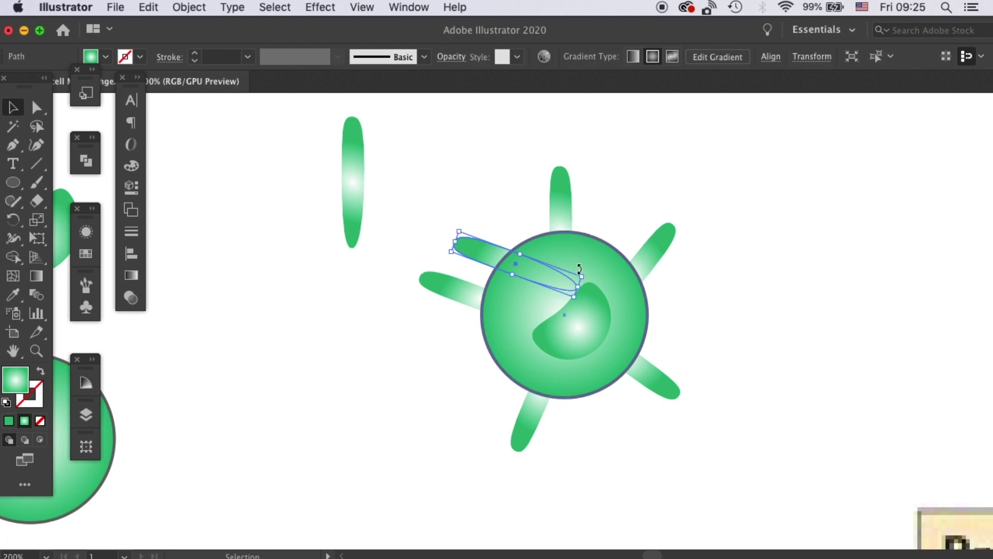
drag(585, 275, 561, 282)
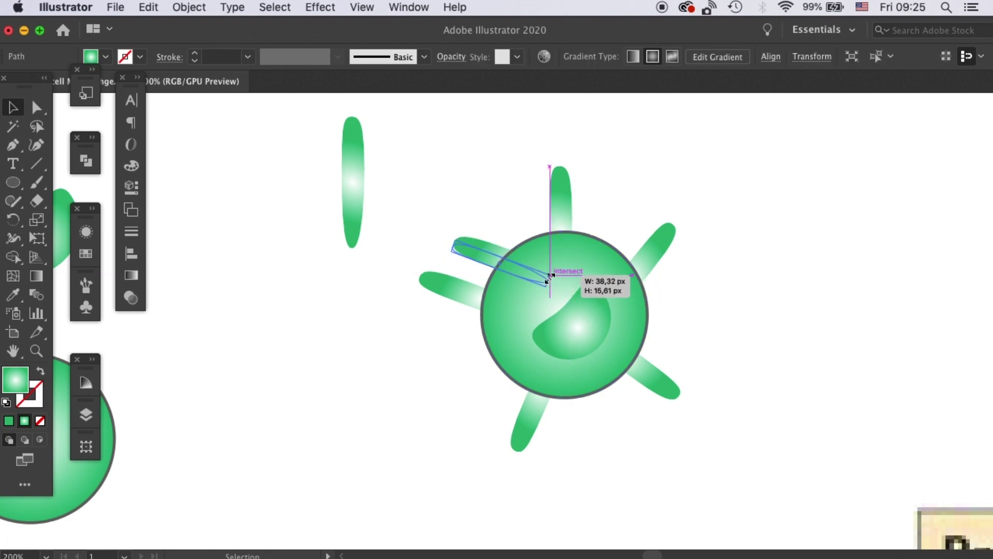
drag(550, 277, 488, 269)
drag(553, 275, 554, 290)
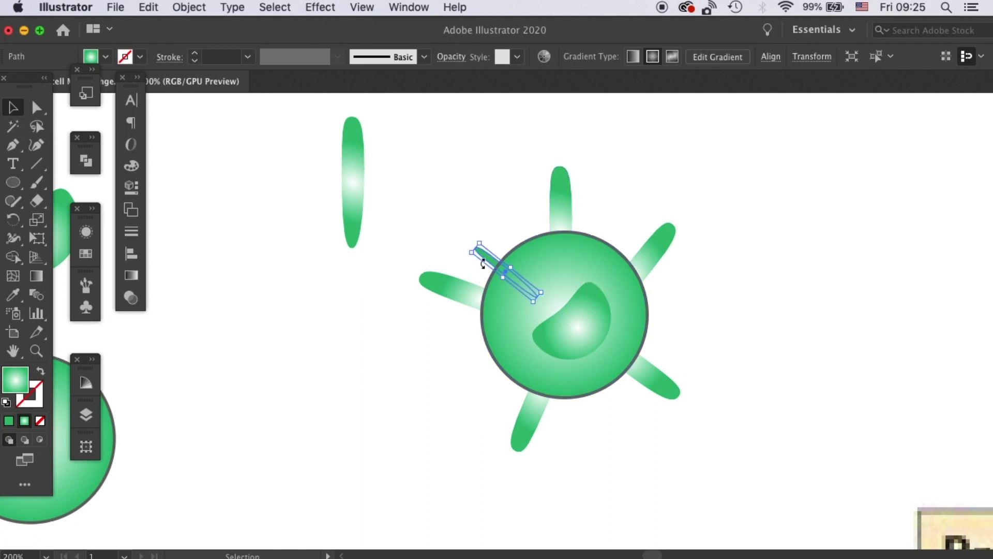
- Place rotated copies of the thin spike behind the cell, filling the gaps between the large arms
drag(483, 264, 548, 311)
drag(469, 346, 523, 335)
click(721, 259)
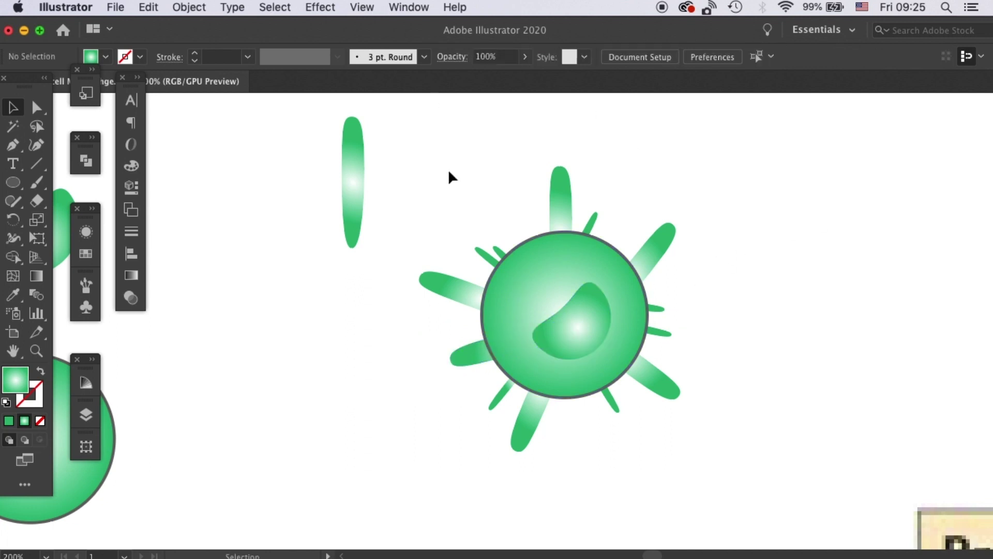
- Unite the cell circle with all its arms and spikes into one outlined shape, keeping the nucleus separate
click(589, 313)
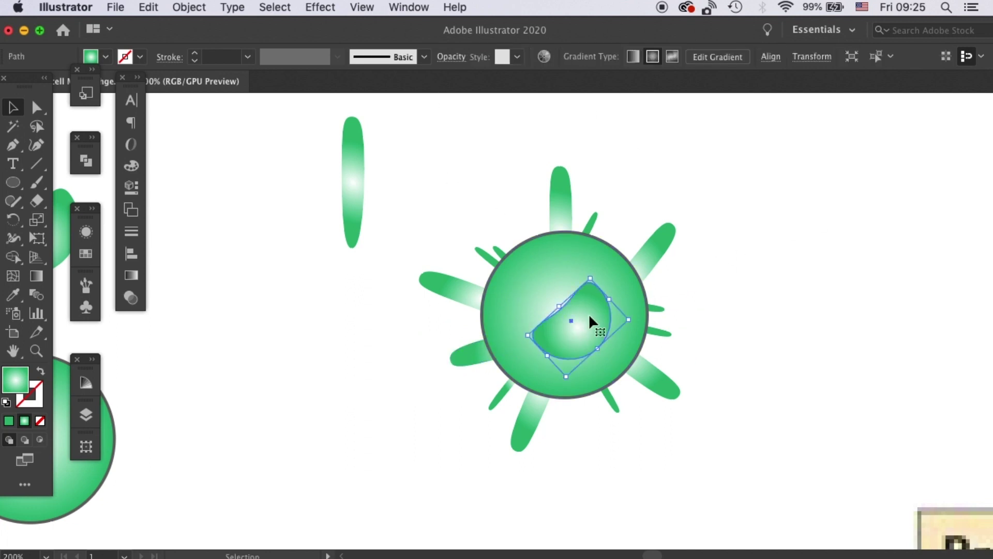
click(724, 221)
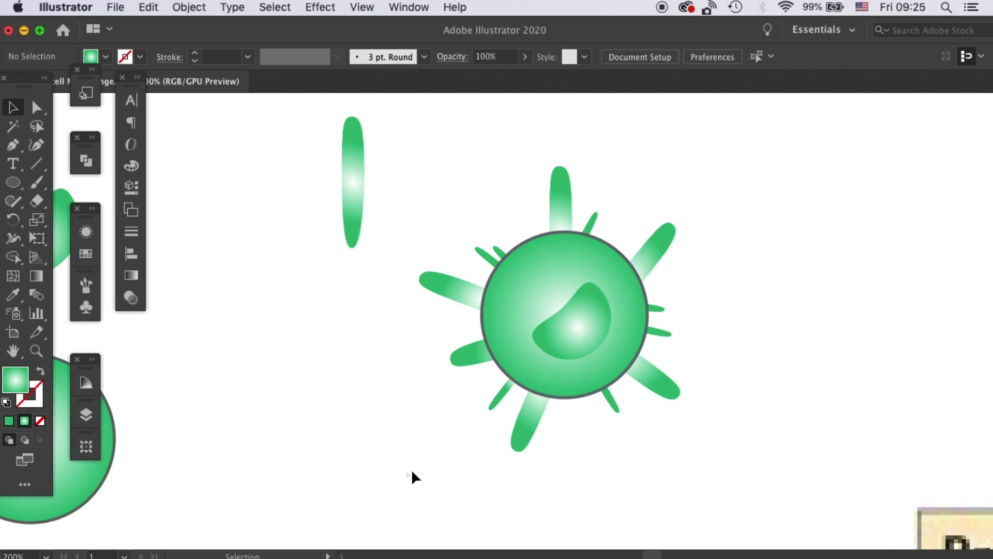
drag(408, 473, 785, 169)
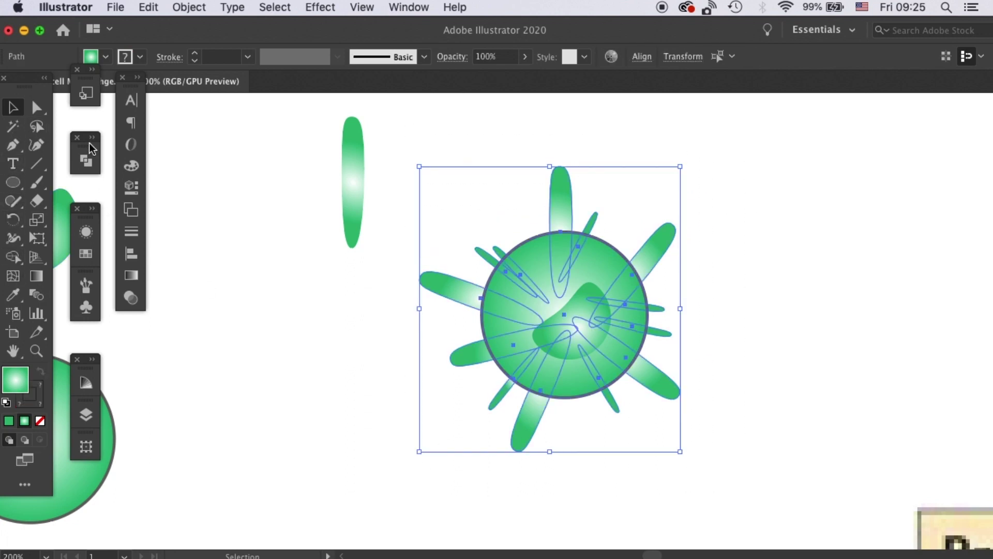
click(86, 161)
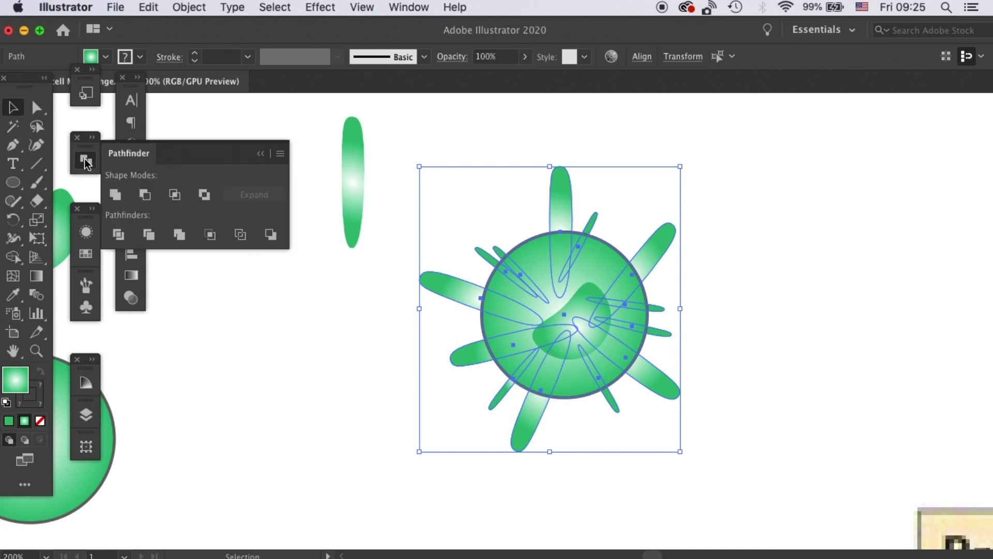
click(116, 195)
click(753, 209)
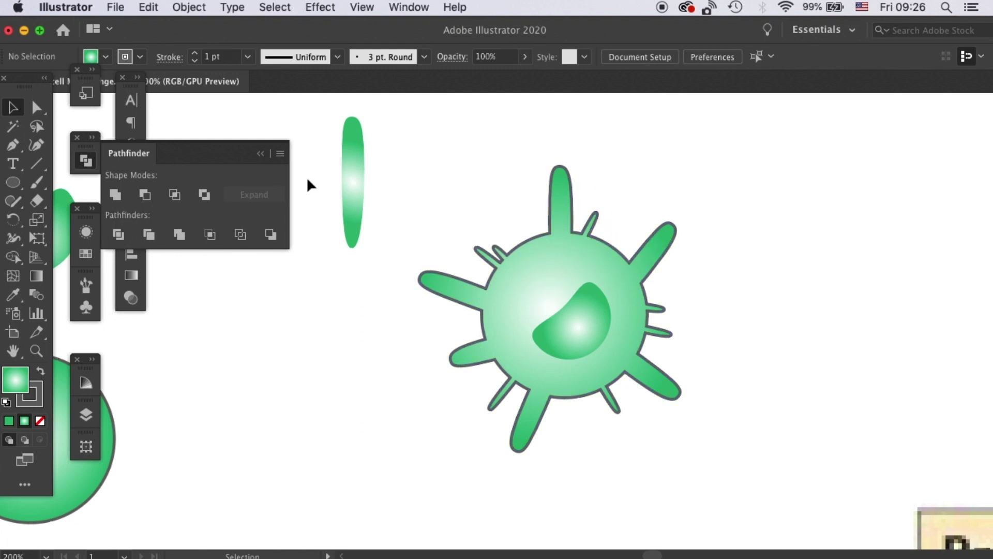
- Slightly round all corners of the united cell outline where the arms meet the body
click(36, 108)
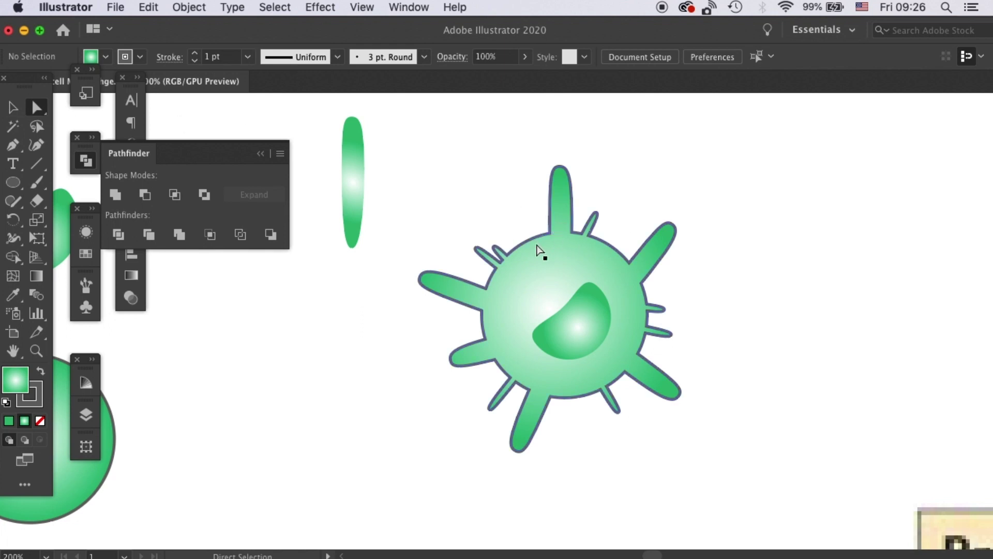
drag(651, 279, 652, 280)
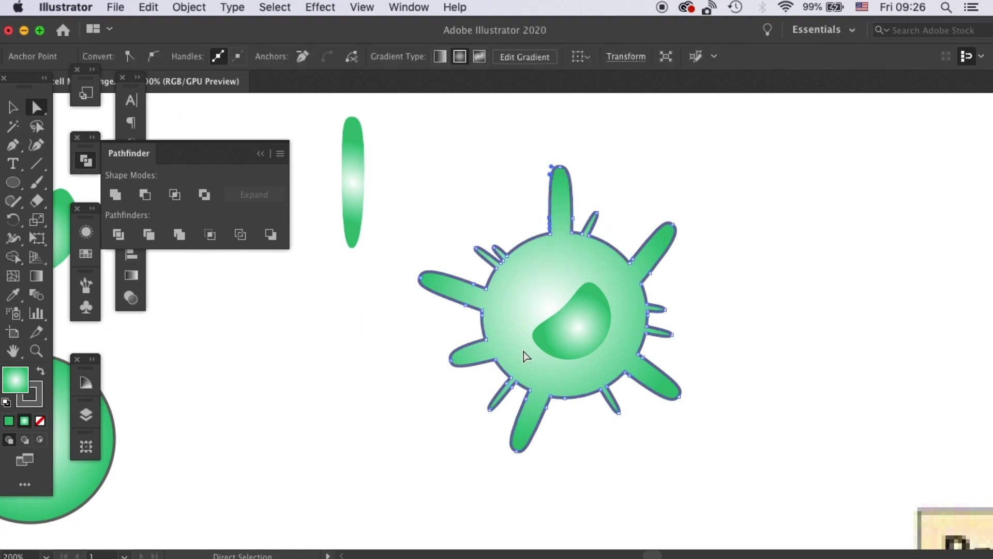
click(503, 368)
drag(459, 420, 688, 191)
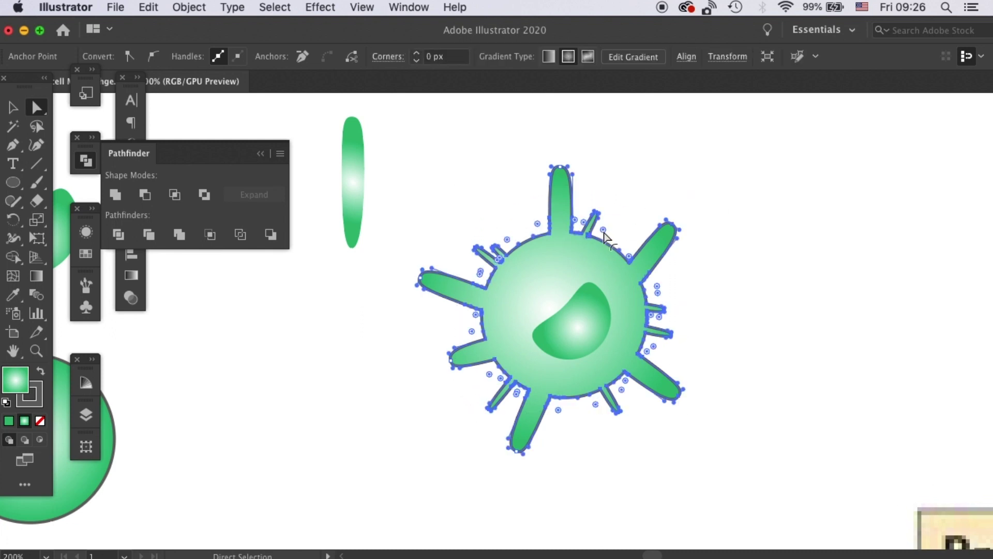
drag(604, 232, 623, 217)
click(634, 199)
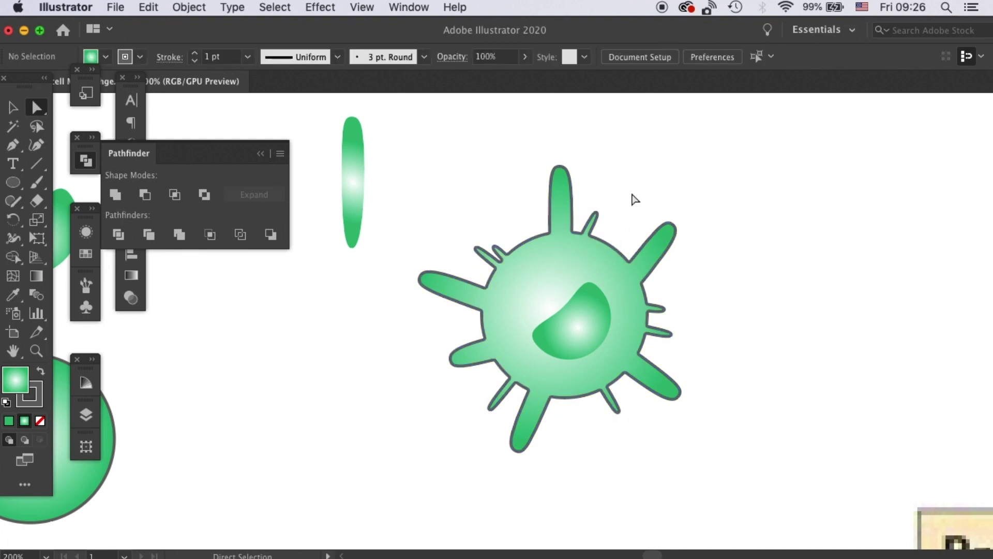
- Round the corners at the bases of the top arm and the small spike beside it into smooth curves
key(super+plus)
key(super+plus)
drag(541, 138, 489, 188)
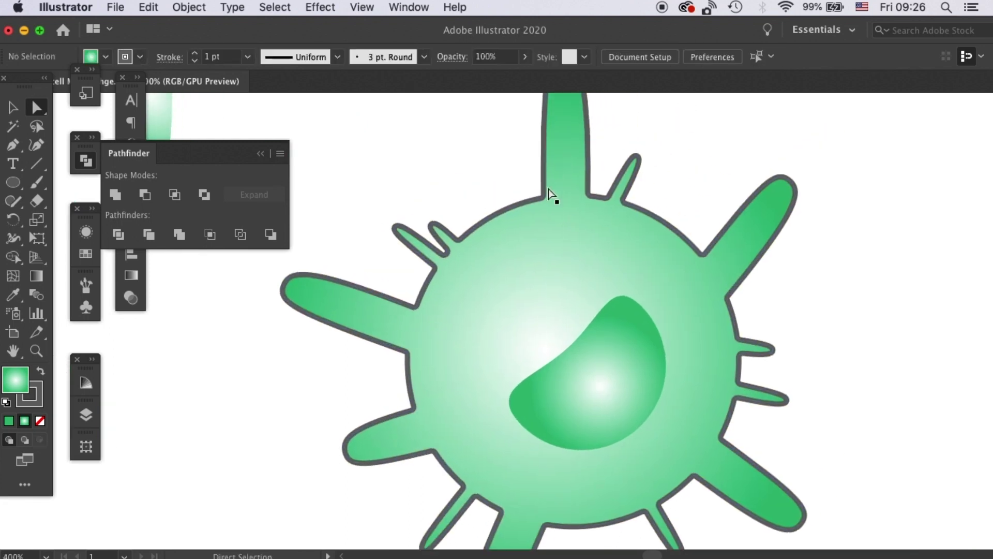
drag(622, 251, 666, 258)
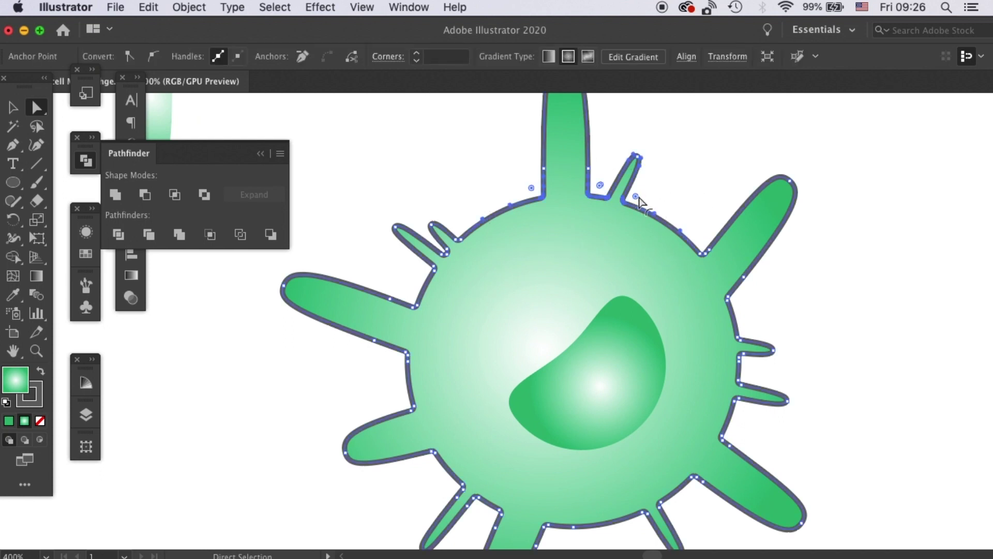
drag(638, 199, 660, 193)
click(504, 181)
click(531, 190)
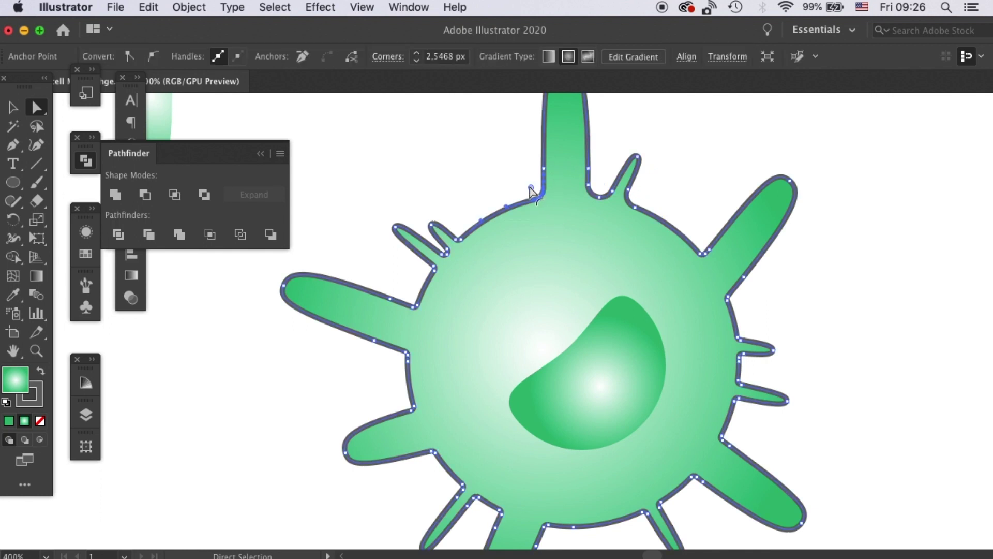
drag(531, 190, 483, 151)
click(724, 192)
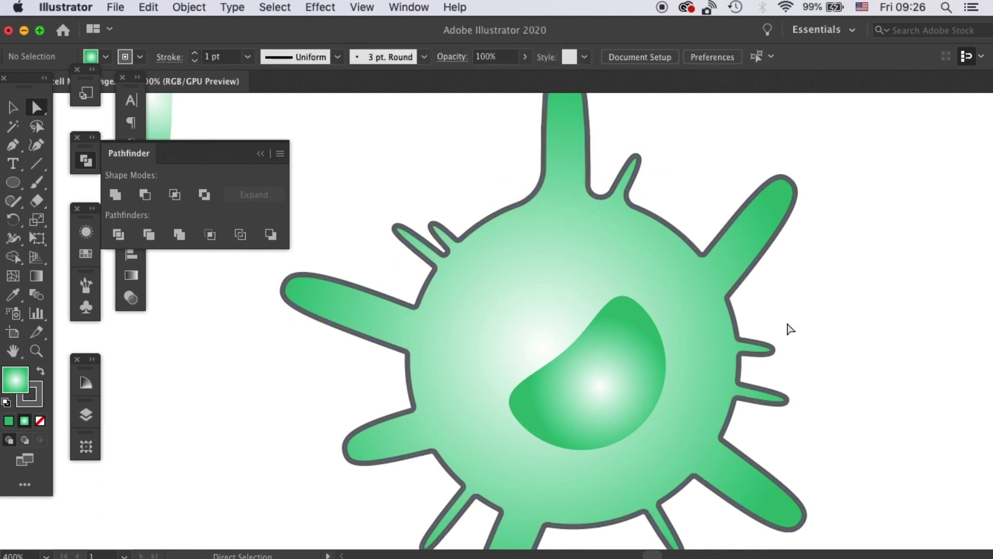
- Round the corners where the upper-right arm joins the cell body
drag(667, 233, 727, 194)
click(765, 312)
drag(708, 275, 708, 275)
drag(744, 306, 814, 328)
click(813, 328)
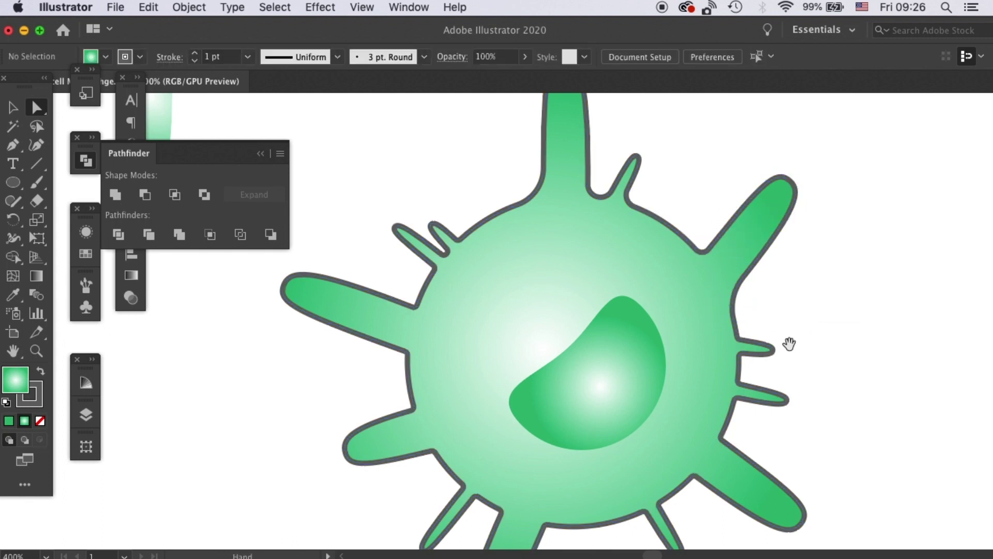
- Round the corners around the two small right-hand spikes and the base of the lower-right arm
scroll(789, 344, down, 3)
mouse_move(743, 317)
mouse_down()
mouse_move(735, 279)
mouse_move(735, 330)
mouse_up()
drag(751, 305, 716, 385)
drag(741, 360, 757, 366)
drag(716, 409, 641, 461)
drag(681, 439, 699, 440)
- Round the remaining arm and spike bases along the cell's bottom and left side
click(570, 489)
drag(570, 490, 455, 413)
drag(478, 448, 448, 427)
drag(393, 403, 450, 228)
drag(417, 235, 414, 305)
key(super+minus)
key(super+minus)
key(super+minus)
drag(683, 178, 678, 211)
click(477, 158)
click(479, 135)
- Slim the cell's bottom arm and smooth its flared base by moving its side anchor and removing the surplus one
key(super+plus)
key(super+plus)
key(plus)
click(512, 417)
click(636, 317)
key(a)
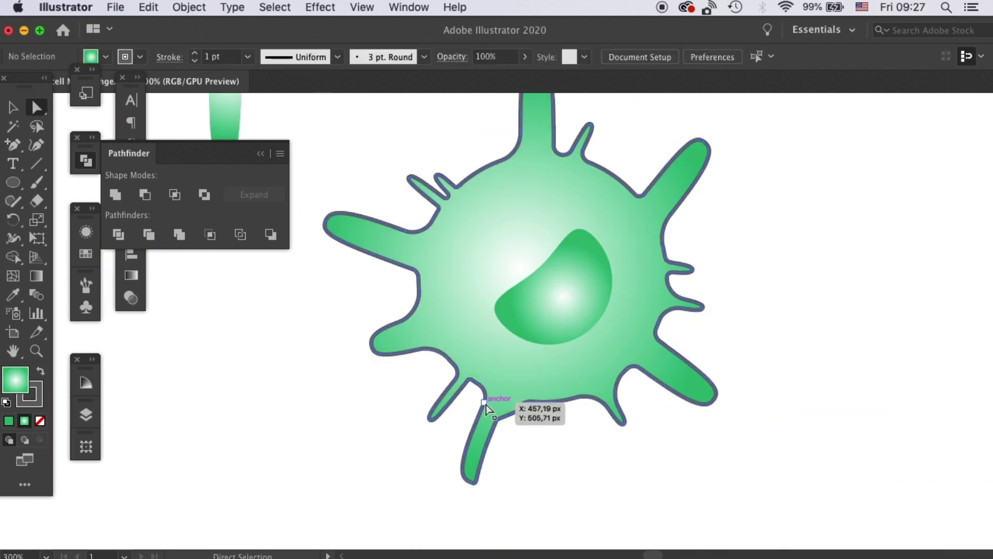
drag(486, 400, 459, 415)
click(507, 419)
click(302, 57)
- Slim the lower-right and upper-right arms by adjusting their side anchors and curve handles
click(714, 399)
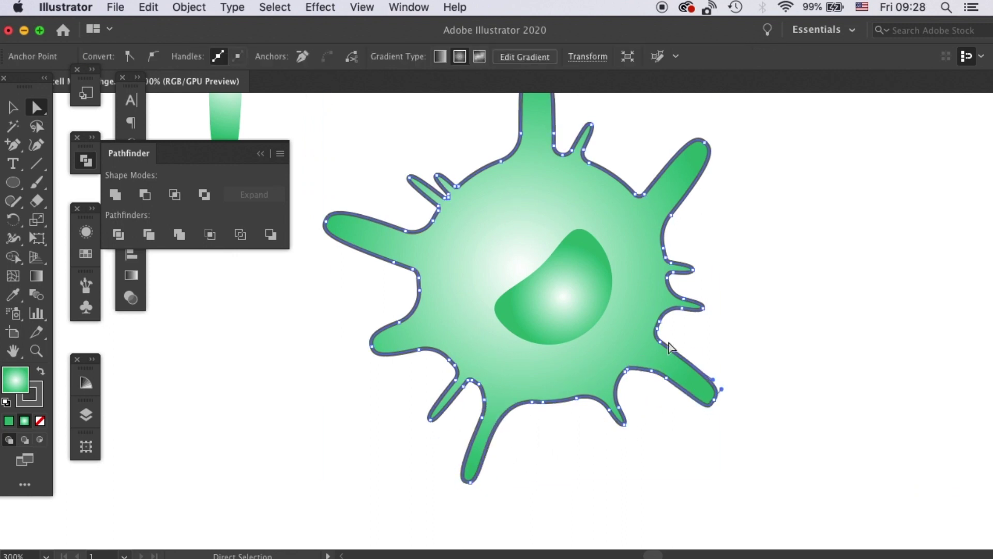
drag(721, 390, 734, 398)
click(688, 344)
drag(644, 342, 619, 390)
drag(647, 263, 653, 238)
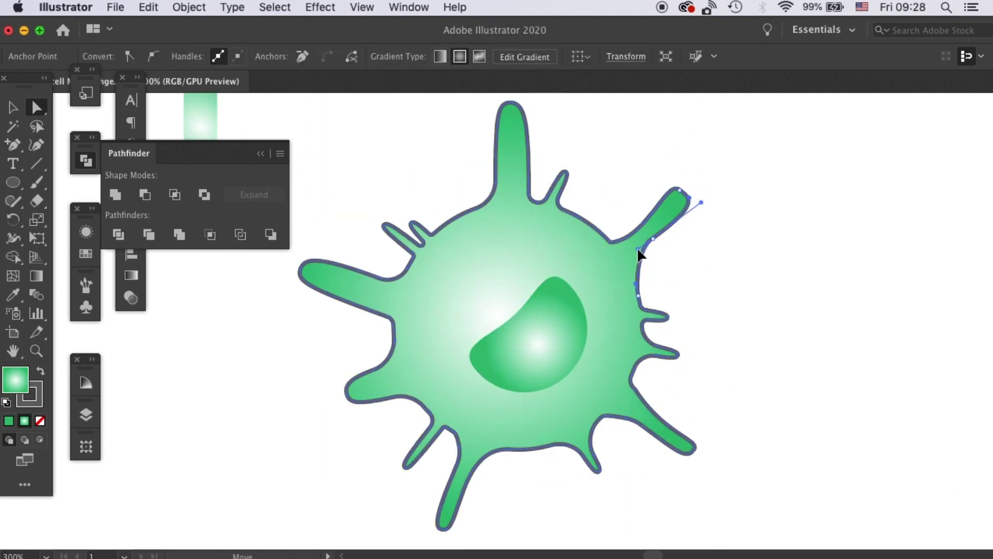
drag(700, 203, 704, 178)
- Slim the cell's long left arm by moving its lower and upper side anchors inward
drag(368, 309, 396, 328)
click(414, 255)
drag(406, 258, 378, 269)
click(392, 195)
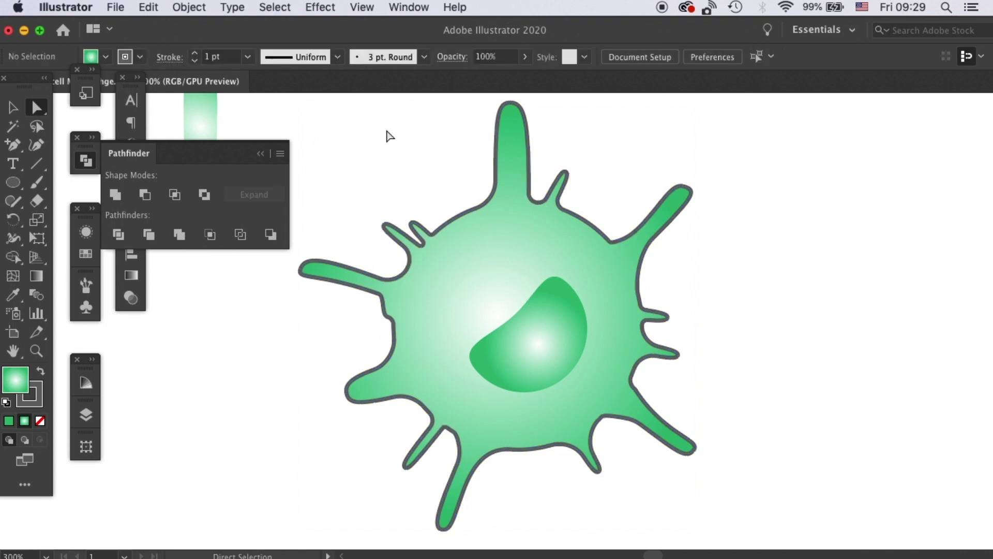
- Place a narrowed, rotated copy of the spare arm between the cell's top arm and the small upper-left spikes
key(super+minus)
key(super+minus)
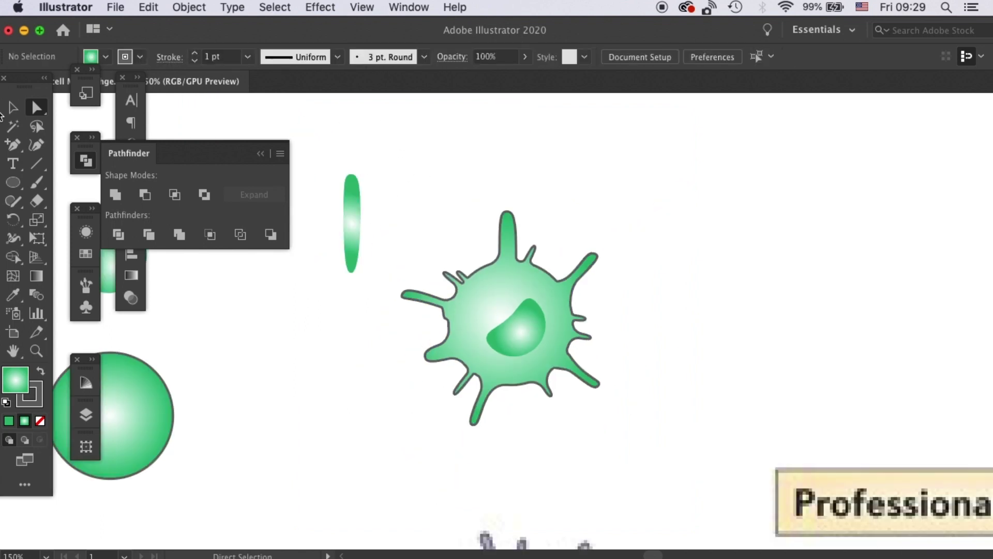
click(13, 107)
click(350, 185)
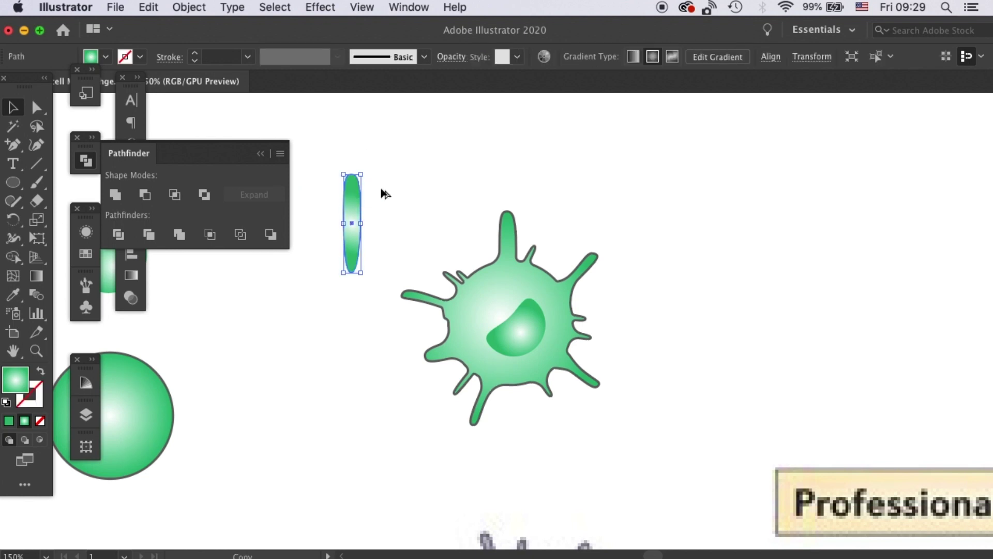
mouse_move(383, 192)
mouse_down()
mouse_move(494, 141)
mouse_move(469, 154)
mouse_move(454, 149)
mouse_move(482, 256)
mouse_up()
click(492, 207)
- Unite the added upper-left arm with the cell body
click(474, 195)
shift+click(493, 256)
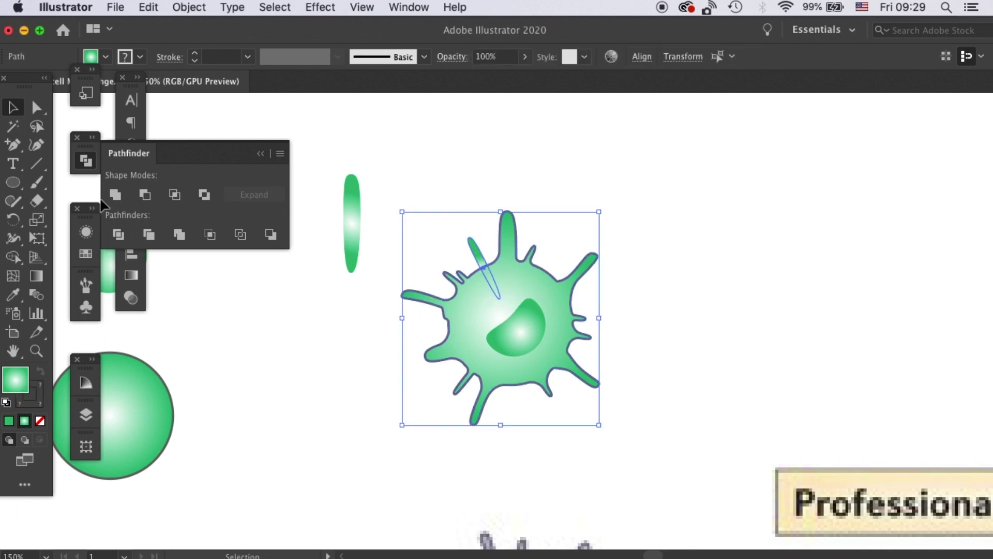
click(116, 195)
click(569, 164)
- Round the corners on both sides of the added arm's base, using a radius of about 1.63 px on its right side
key(super+equal)
key(super+equal)
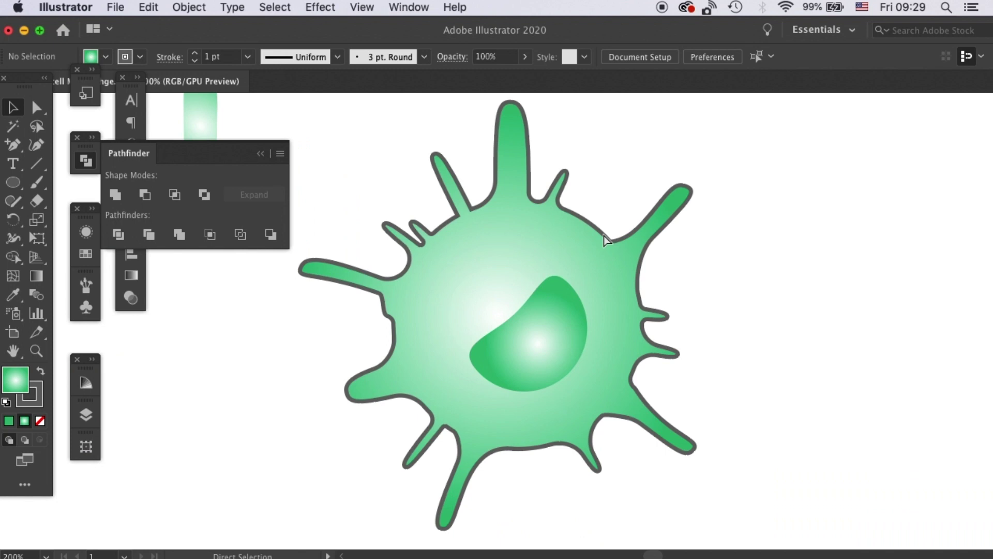
key(a)
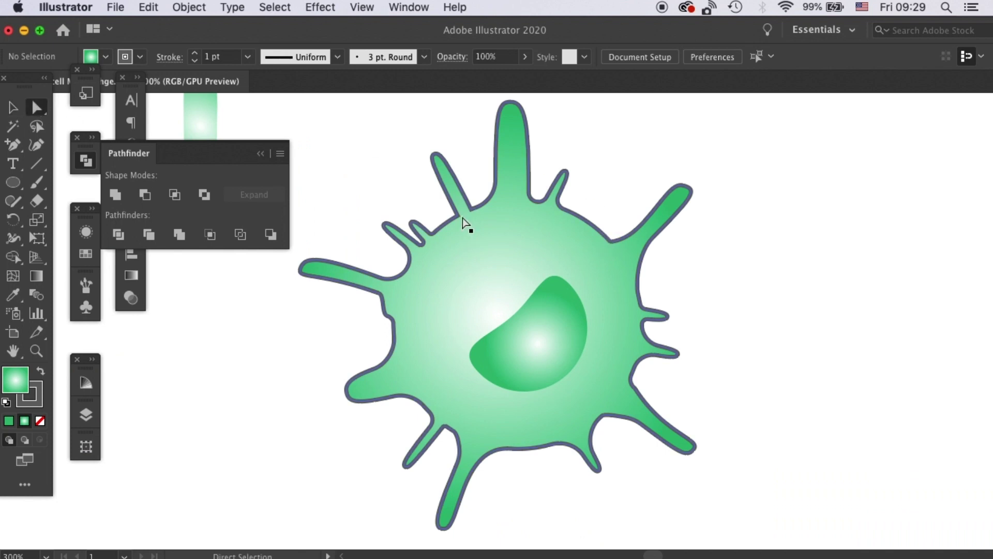
click(470, 215)
drag(443, 210, 487, 164)
click(471, 209)
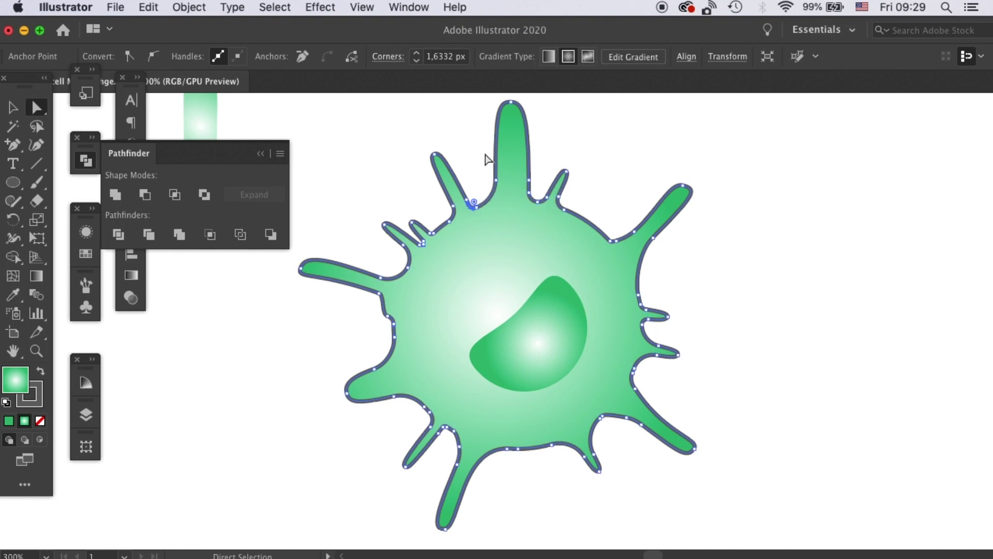
click(475, 138)
- Slim the top arm by moving its side anchors inward, and undo the adjustment that distorts its tip
drag(495, 199, 504, 169)
scroll(507, 179, up, 3)
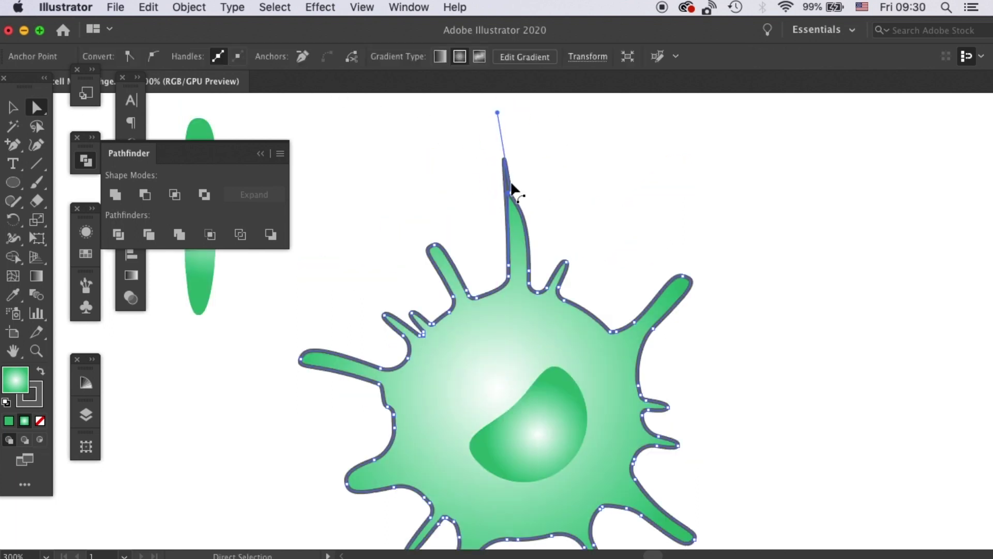
key(super+z)
key(super+z)
click(532, 279)
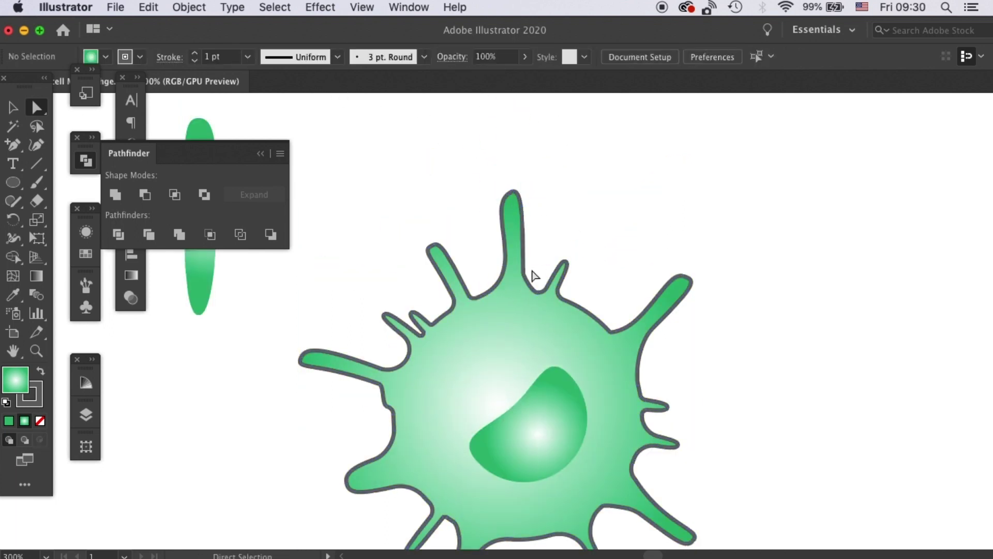
- Place a copy of the plain green gradient circle to the right of the finished dendritic cell
key(super+1)
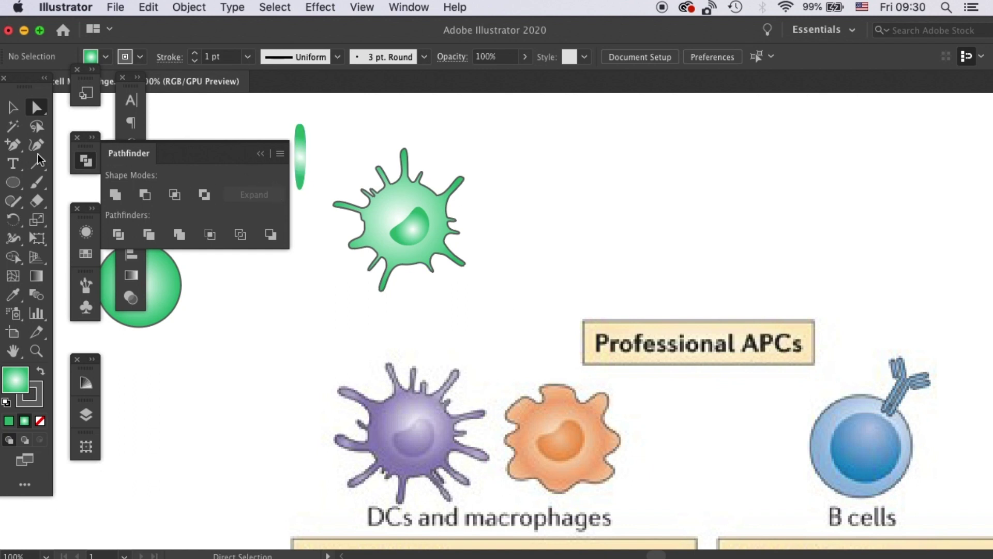
drag(13, 183, 40, 232)
click(13, 107)
click(167, 292)
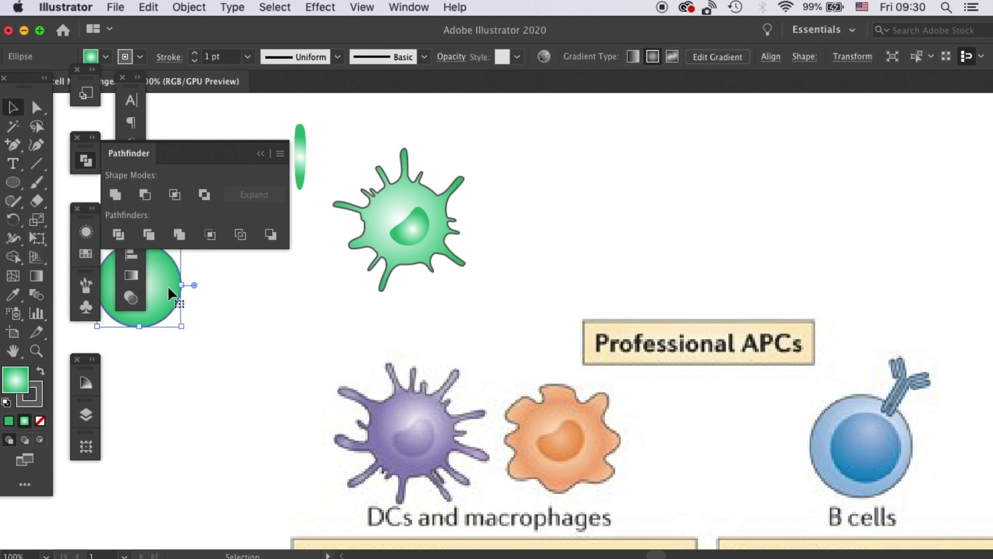
drag(169, 286, 592, 229)
click(628, 233)
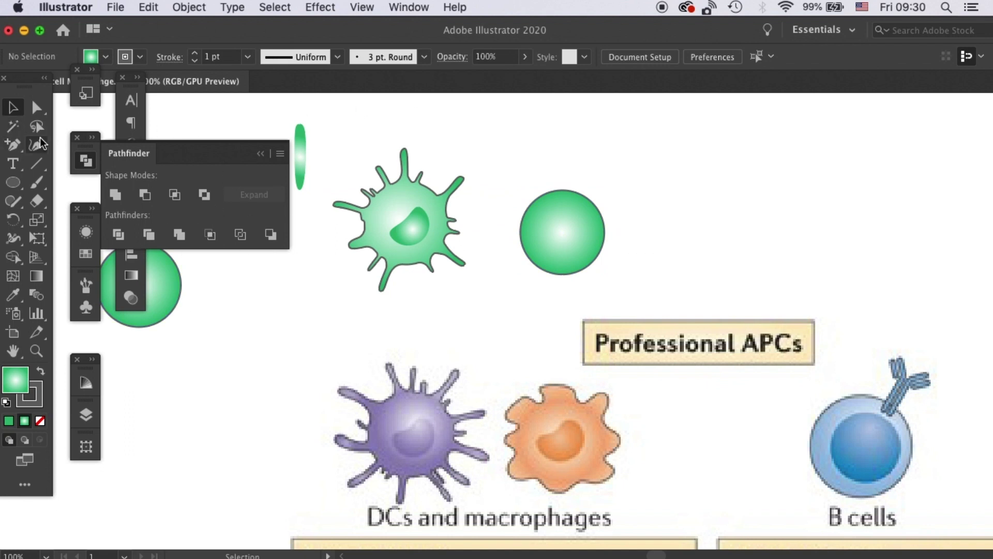
- Draw a small rectangle overlapping the top edge of the copied circle and send it behind the circle
key(m)
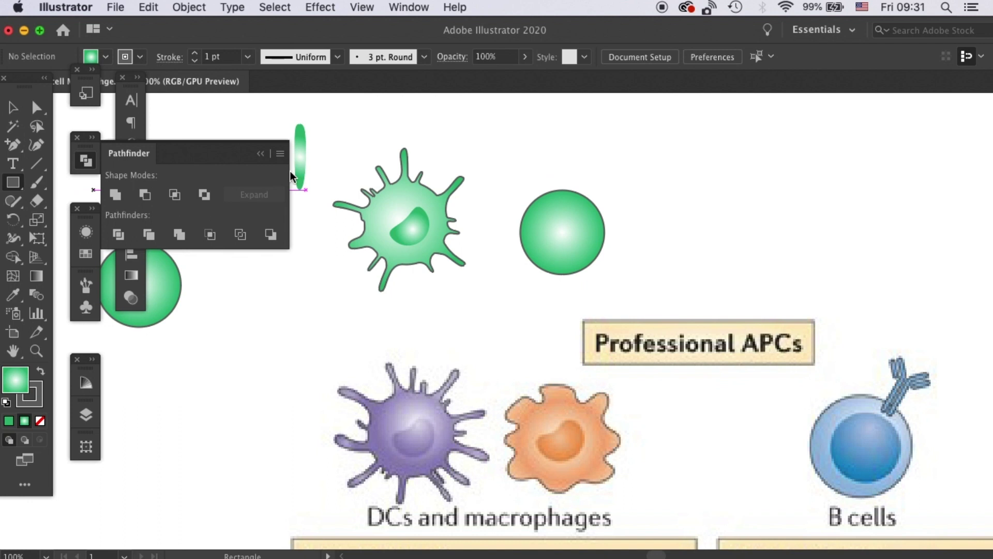
drag(545, 182, 582, 203)
key(super+bracketleft)
key(v)
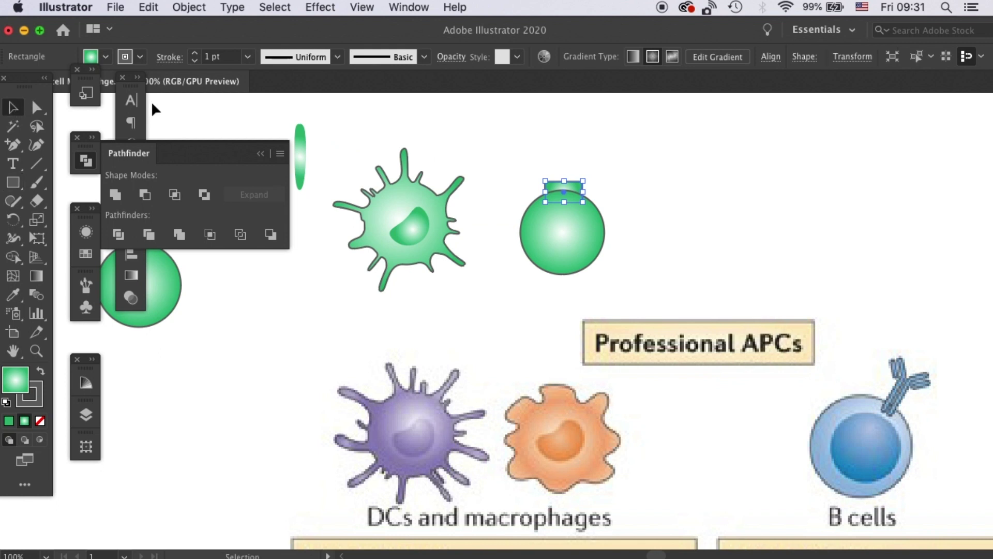
- Place rotated copies of the small rectangle around the circle's upper right, right, lower right and bottom edges
click(621, 140)
drag(567, 188, 609, 228)
drag(627, 211, 604, 242)
drag(610, 230, 606, 154)
drag(611, 178, 605, 242)
drag(600, 266, 559, 285)
drag(560, 285, 567, 287)
- Complete the ring with angled rectangle copies along the circle's left side and adjust the spacing of the upper ones
click(618, 238)
drag(563, 283, 535, 264)
drag(544, 271, 551, 257)
drag(542, 248, 519, 227)
key(super+z)
drag(519, 227, 545, 188)
drag(528, 192, 536, 211)
click(584, 212)
drag(603, 190, 584, 220)
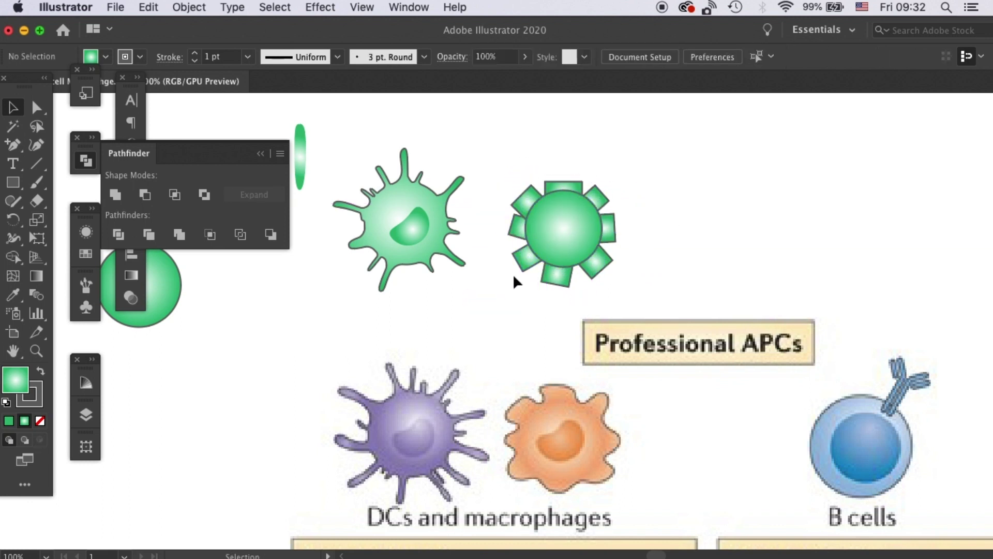
- Move the three lower rectangles inward so they protrude less from the circle
drag(524, 261, 529, 258)
drag(564, 280, 565, 274)
drag(602, 259, 593, 256)
click(541, 181)
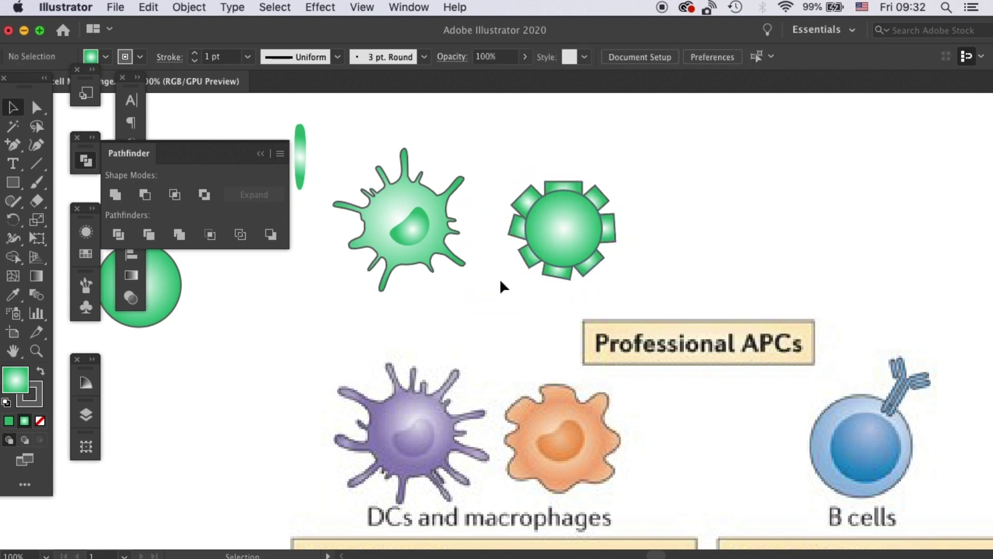
- Unite the circle and all surrounding rectangles into a single shape
drag(649, 172, 648, 174)
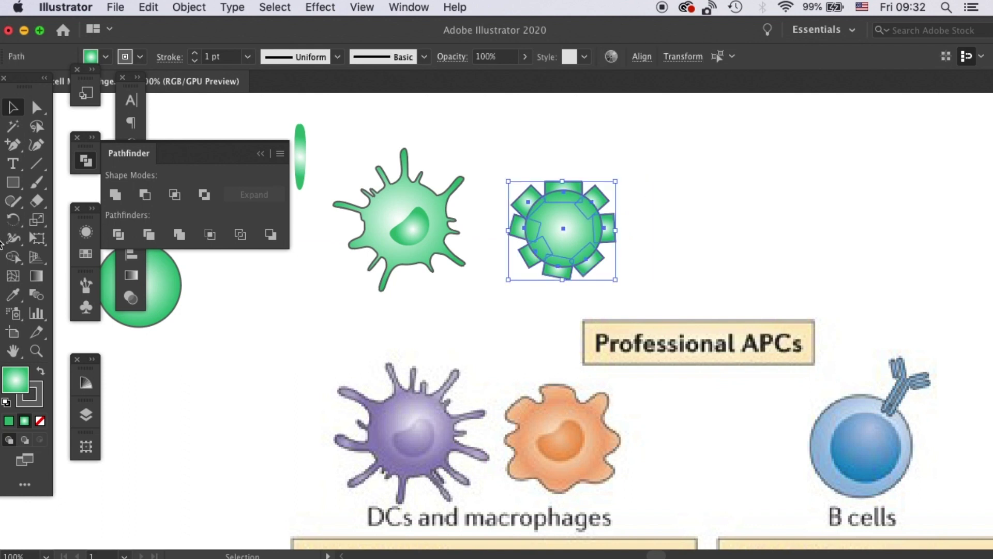
click(115, 194)
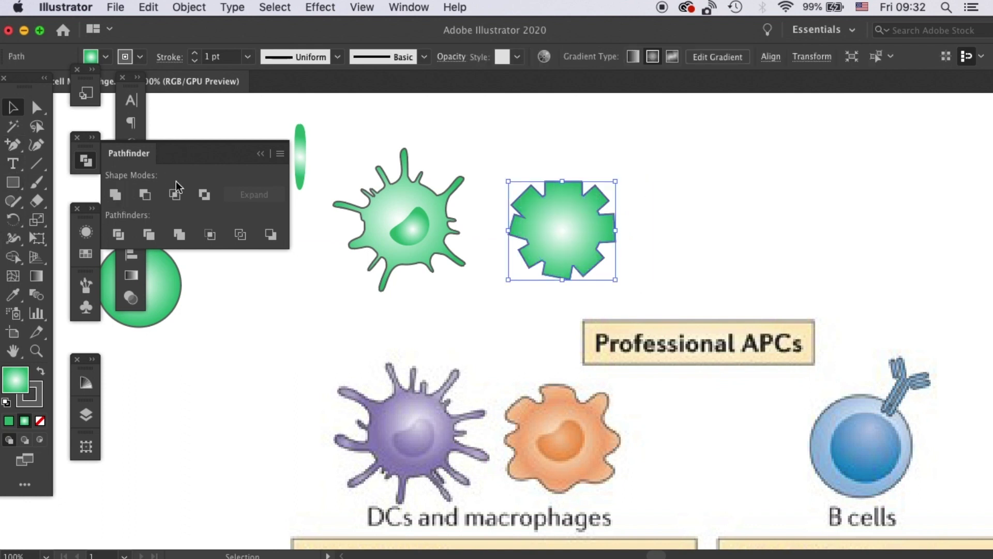
click(624, 142)
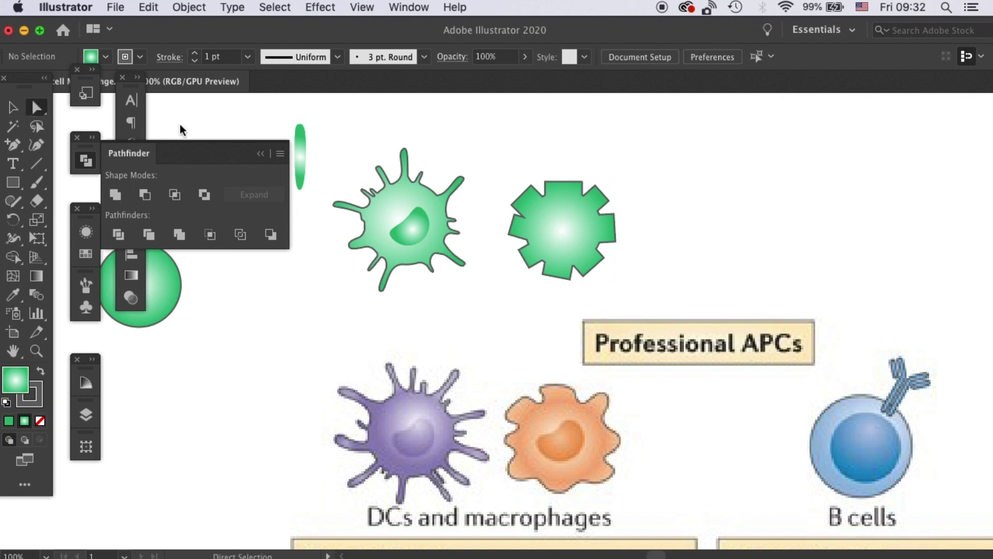
- Slightly round all corners of the united shape at once
drag(535, 181, 648, 294)
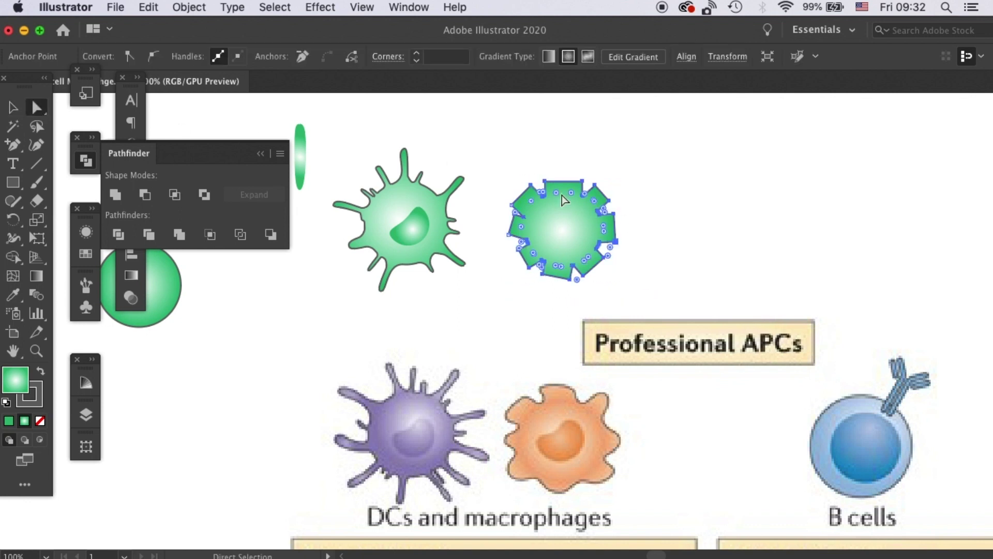
drag(538, 193, 539, 222)
click(543, 162)
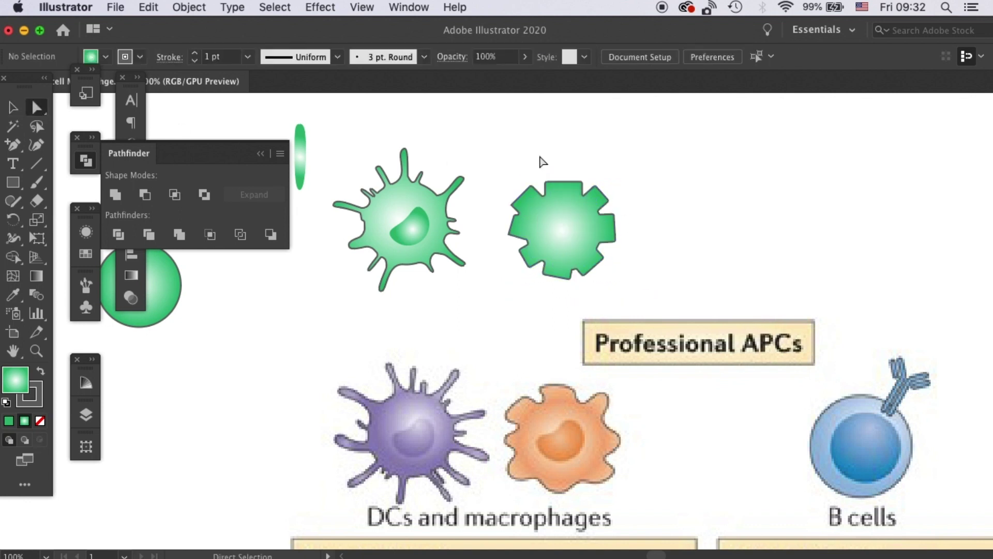
- Round the outer corners of the individual lobes more strongly, going around the shape to the lower right lobe
key(super+=)
key(super+=)
drag(556, 254, 487, 347)
click(504, 295)
drag(494, 293, 508, 276)
click(488, 320)
drag(475, 325, 510, 264)
drag(637, 175, 623, 175)
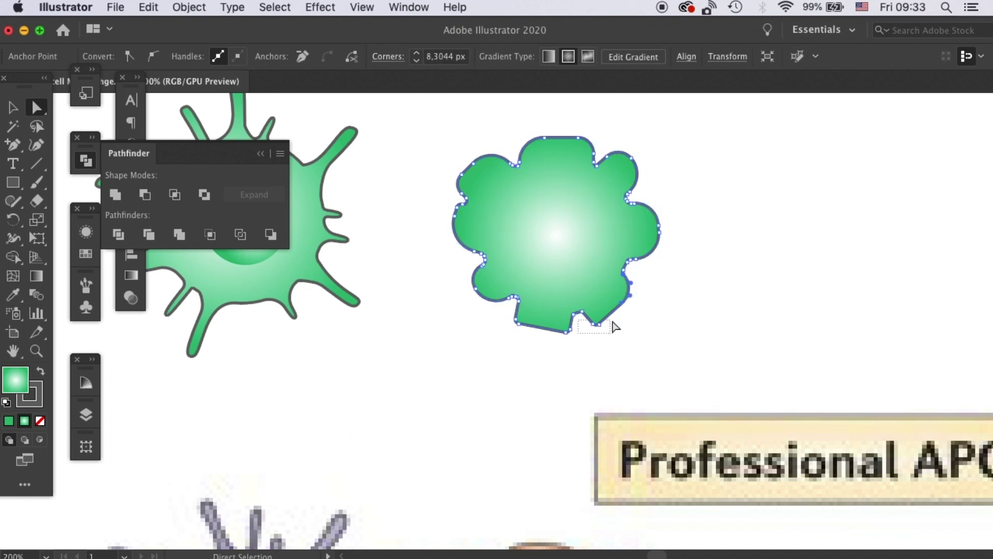
drag(596, 324, 583, 313)
click(610, 337)
- Place a copy of the nucleus in the lobed cell and lay a reduced copy of the gradient circle over its middle
scroll(514, 248, up, 3)
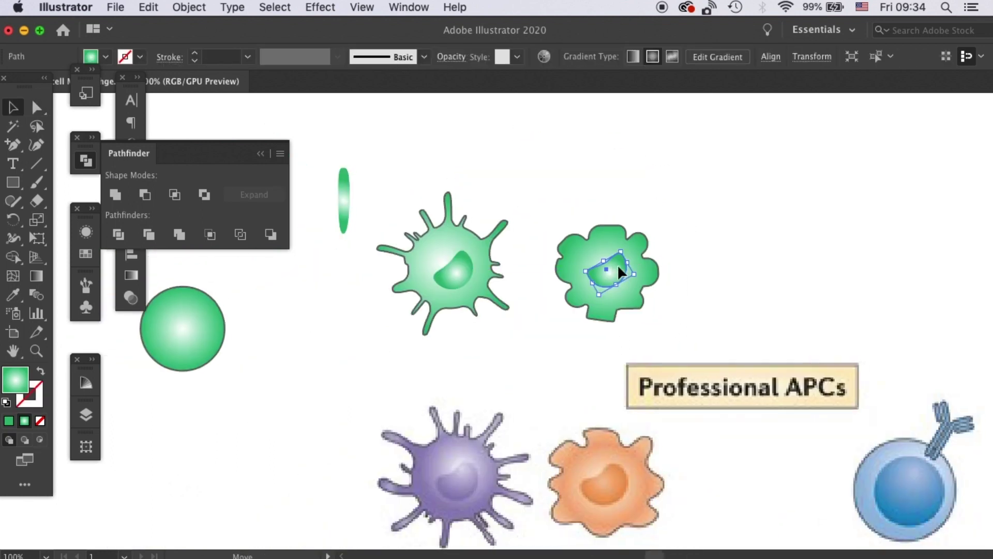
drag(619, 268, 622, 286)
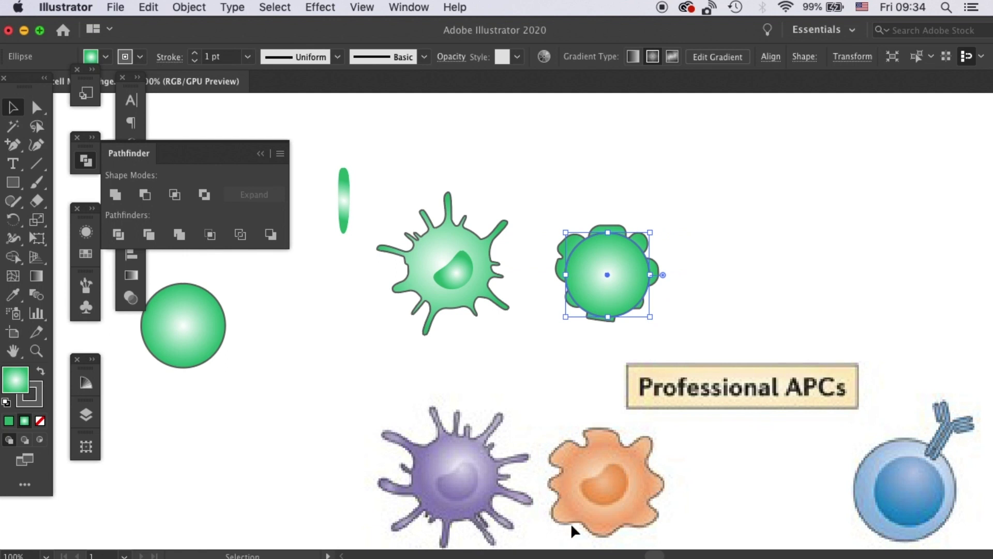
drag(652, 236, 619, 248)
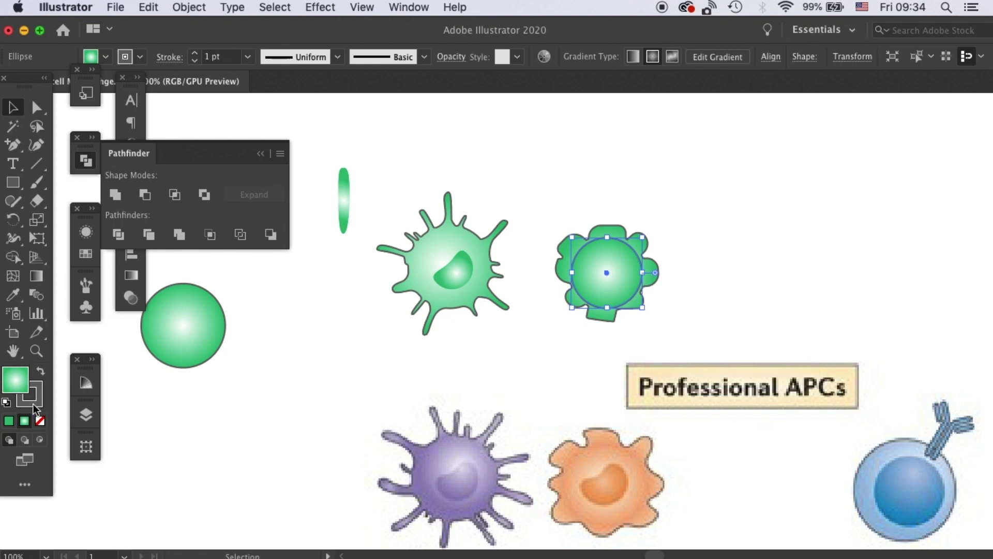
- Remove the outline from the inner gradient circle while keeping its gradient fill
click(37, 388)
click(39, 419)
click(20, 380)
click(683, 202)
- Arrange the inner circle behind the nucleus and in front of the lobed cell body
click(616, 275)
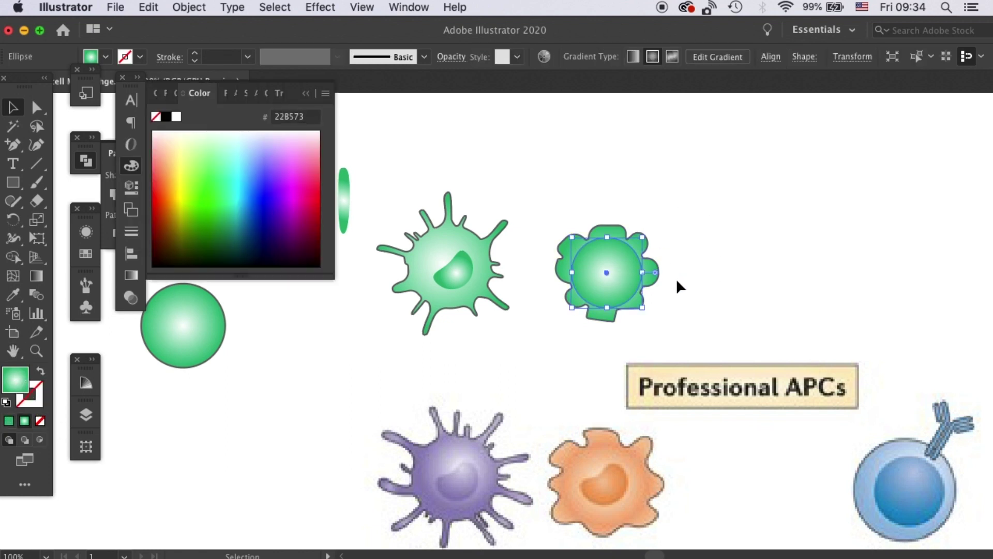
key(super+shift+[)
click(697, 232)
click(641, 244)
key(super+shift+[)
click(669, 250)
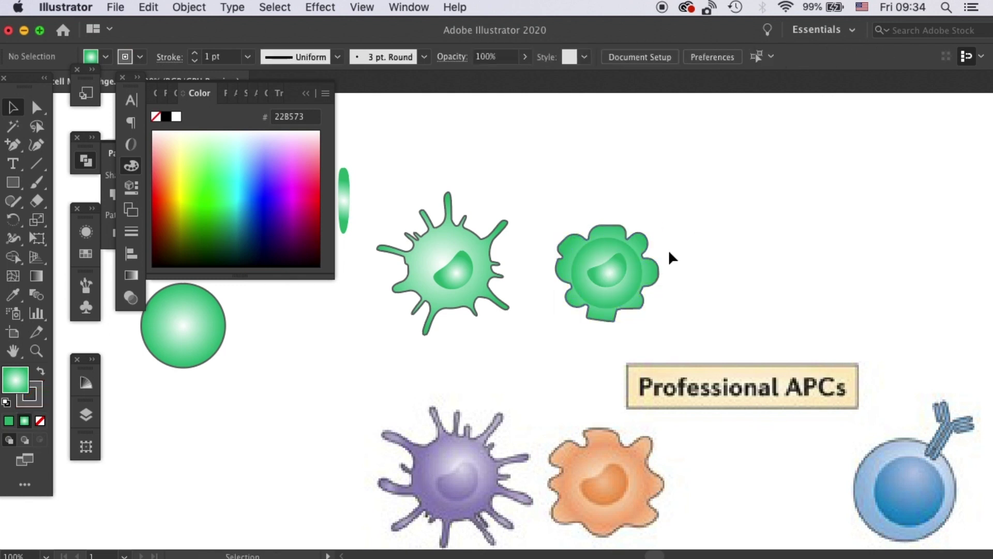
- Apply a Gaussian Blur with a radius of 2.0857 pixels to the inner circle
click(625, 249)
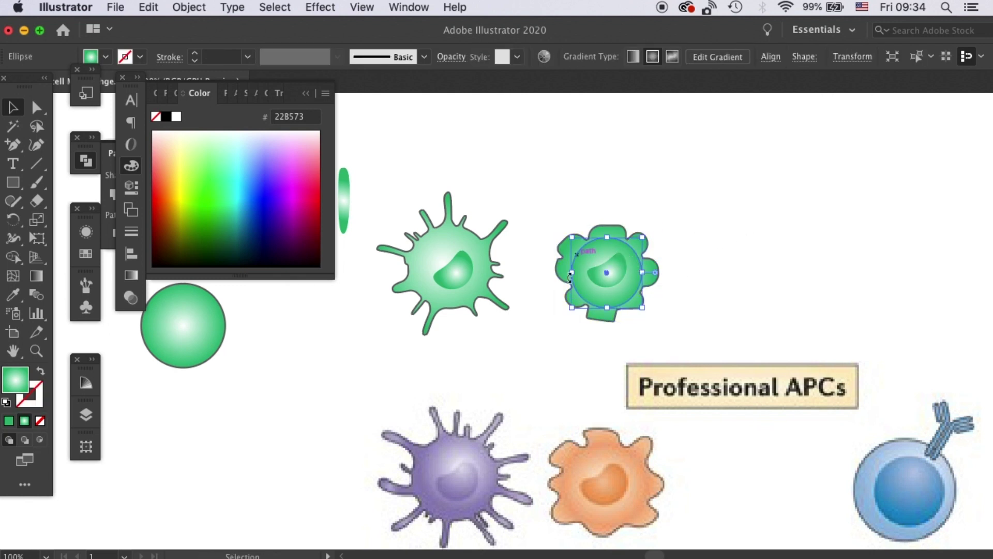
click(758, 260)
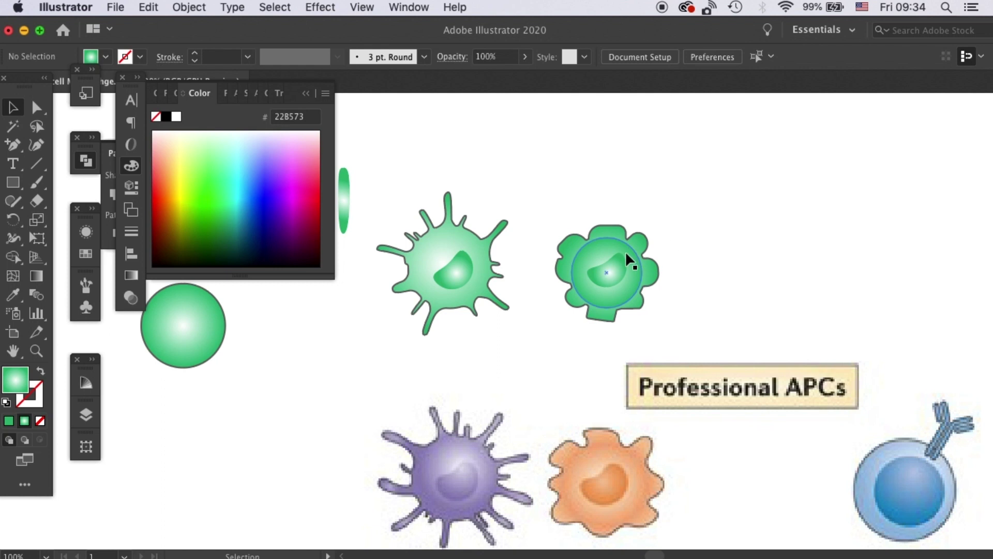
click(625, 250)
click(320, 7)
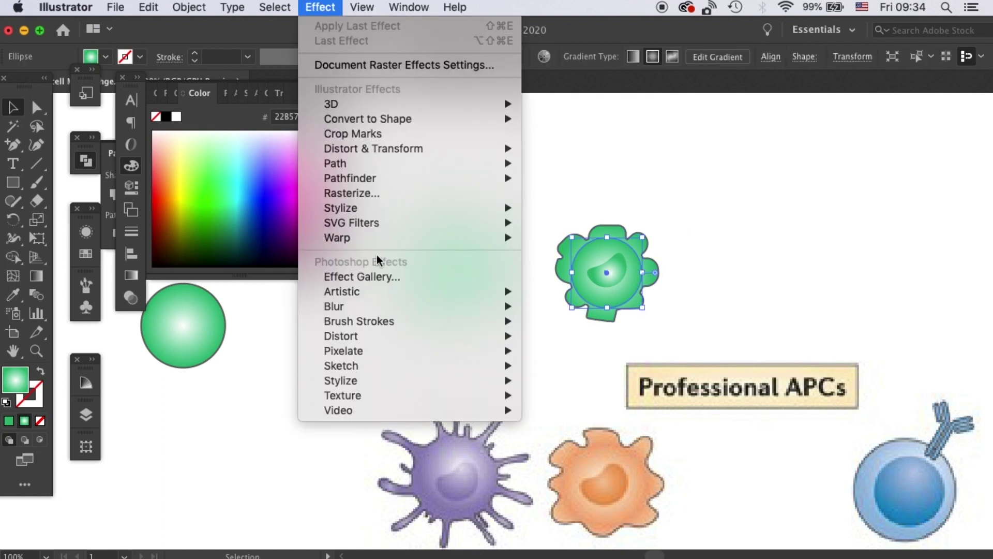
mouse_move(384, 305)
click(571, 304)
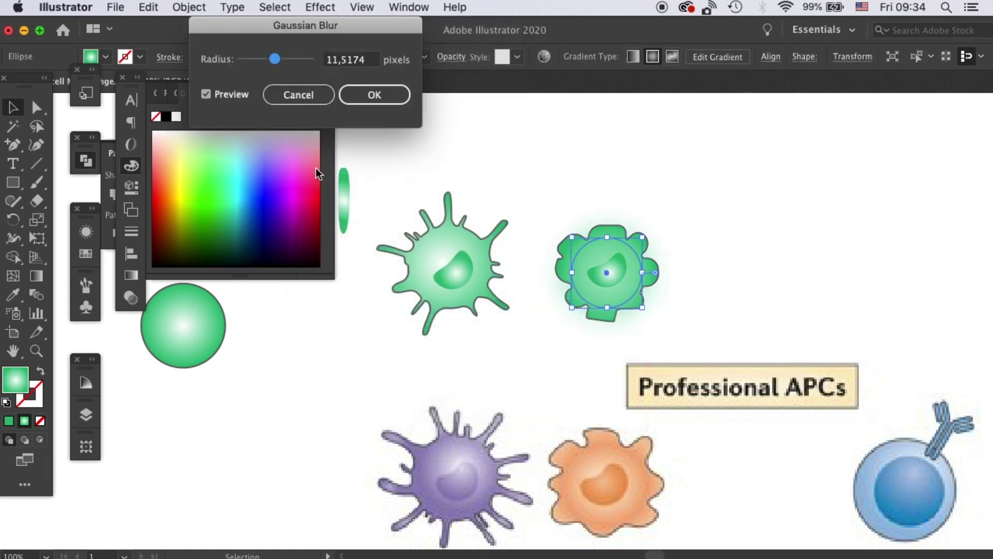
drag(252, 62, 247, 64)
click(367, 96)
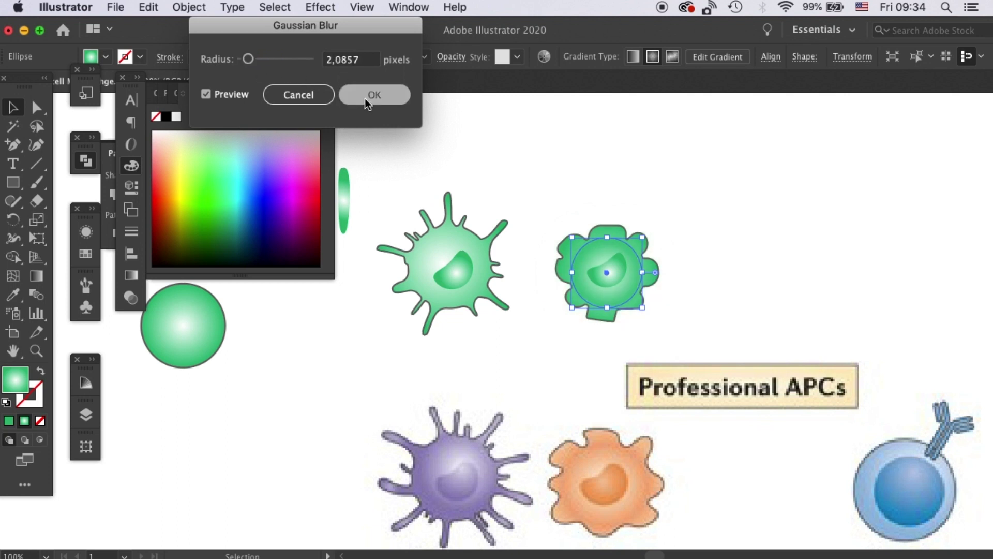
click(683, 221)
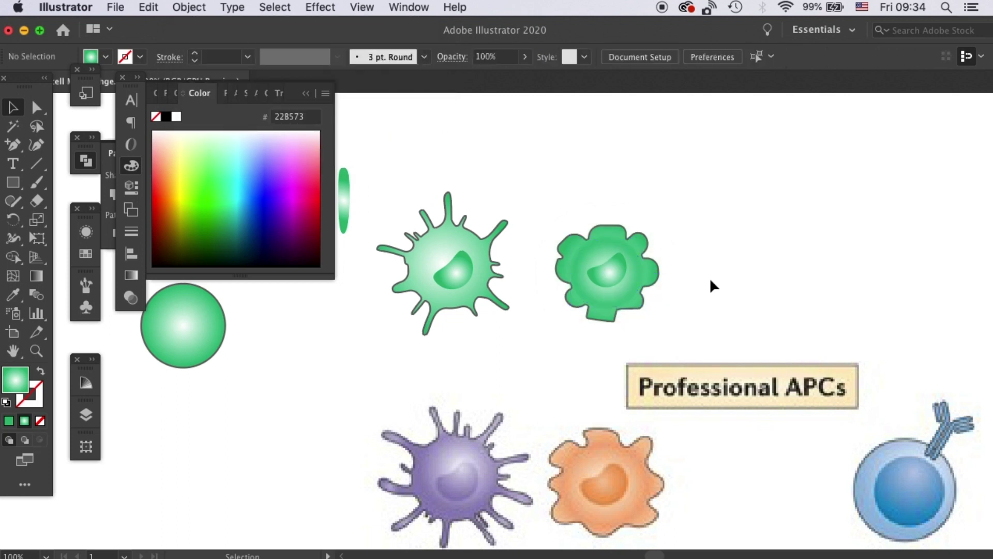
- Deepen the notch between the upper left and left lobes by moving its anchor points toward the cell's centre
key(super+=)
drag(714, 315, 596, 344)
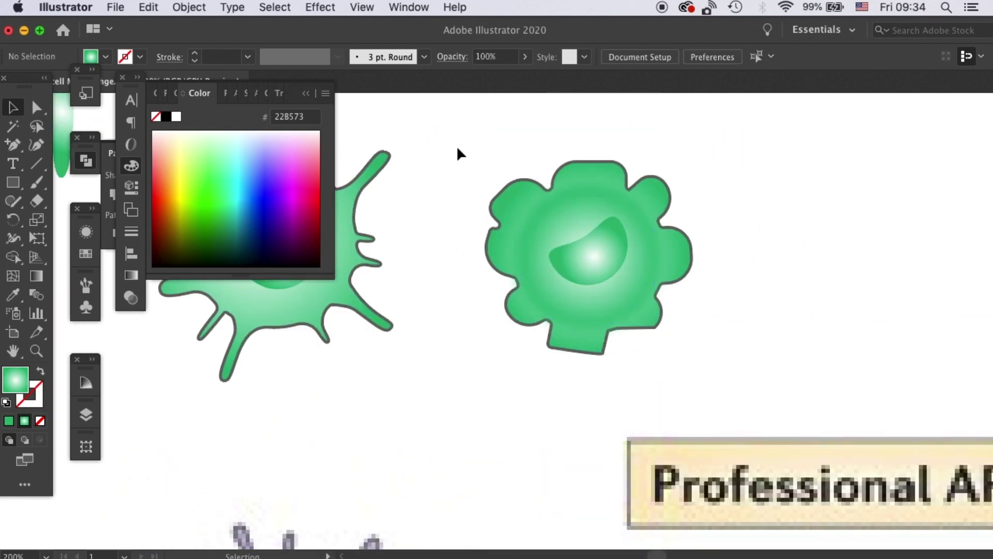
click(605, 258)
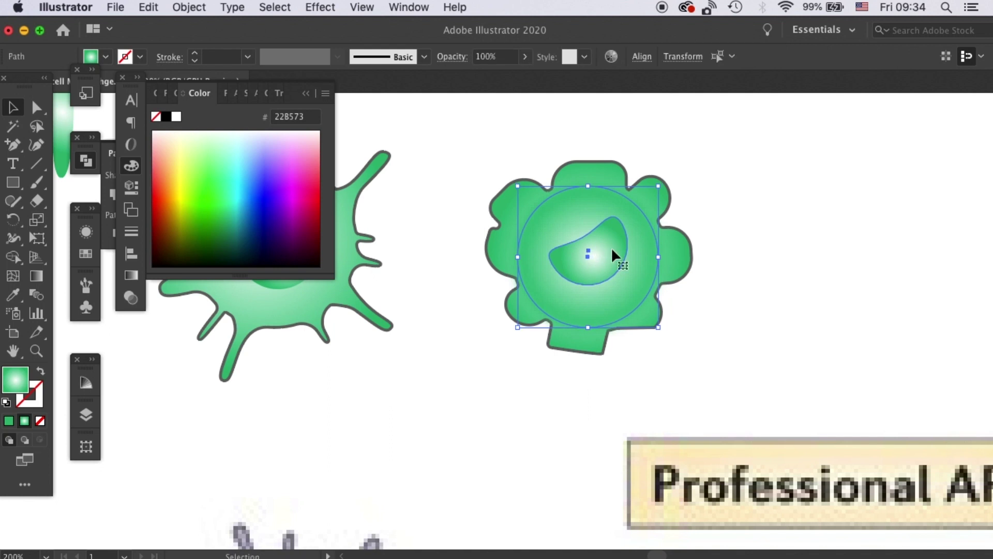
click(690, 153)
click(36, 107)
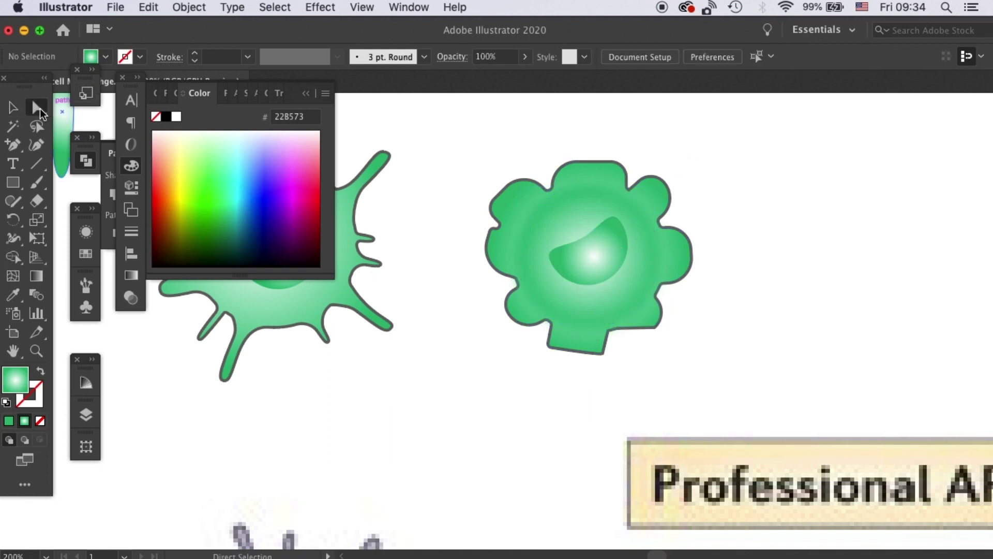
click(522, 223)
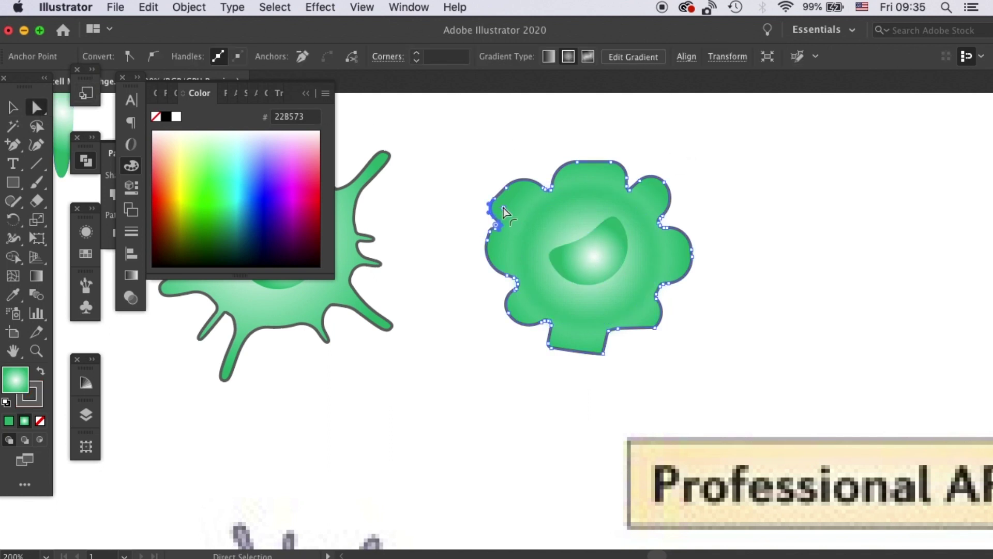
mouse_move(504, 212)
mouse_down()
mouse_move(523, 214)
mouse_move(512, 227)
mouse_up()
key(super+shift+a)
click(511, 224)
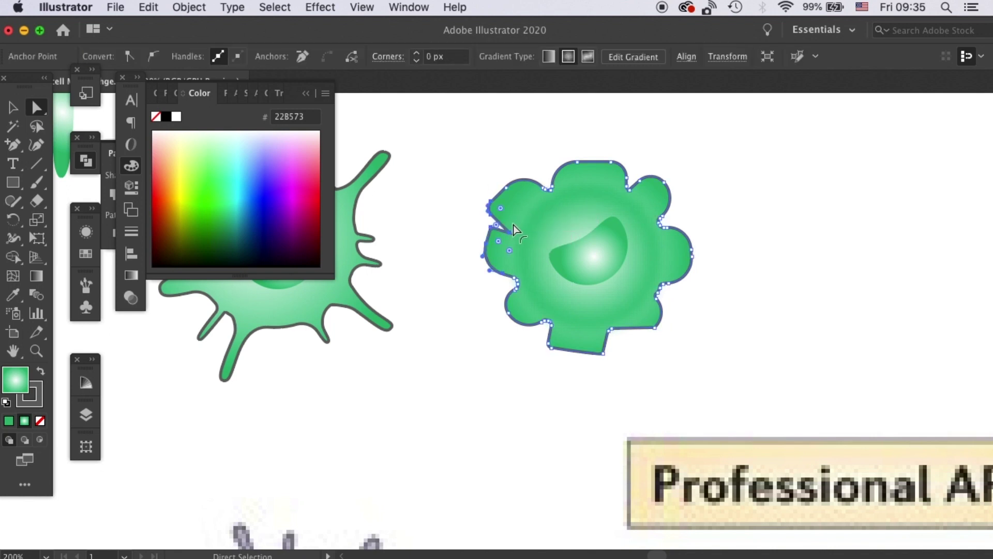
- Raise the bottom lobe's lower right corner and reshape the notch beneath the upper left lobe
drag(603, 354, 595, 345)
key(super+shift+a)
click(495, 227)
drag(530, 226, 516, 223)
click(405, 282)
scroll(405, 281, right, 2)
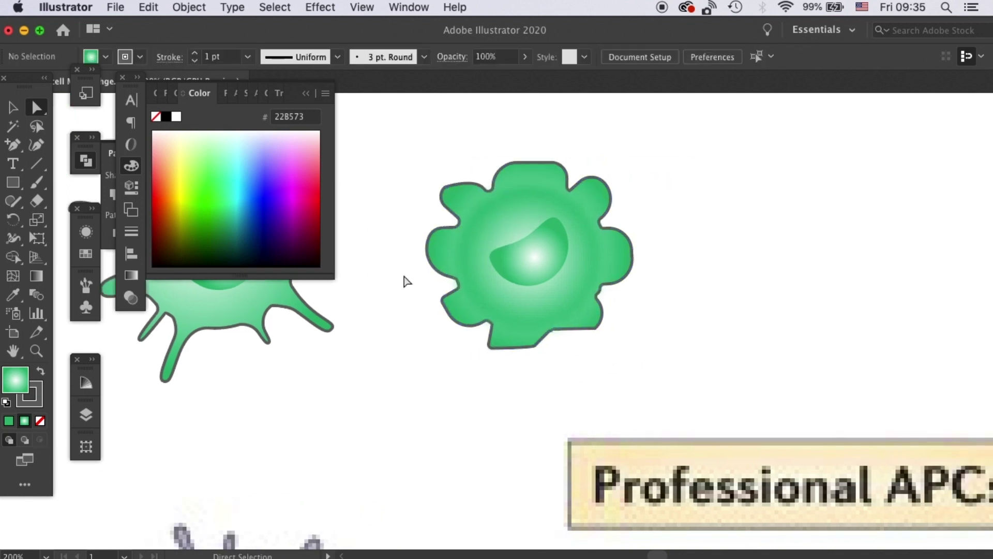
- Reshape the bottom lobe into a smoother bump, comparing it with the orange reference cell
drag(535, 345, 552, 330)
scroll(536, 230, down, 5)
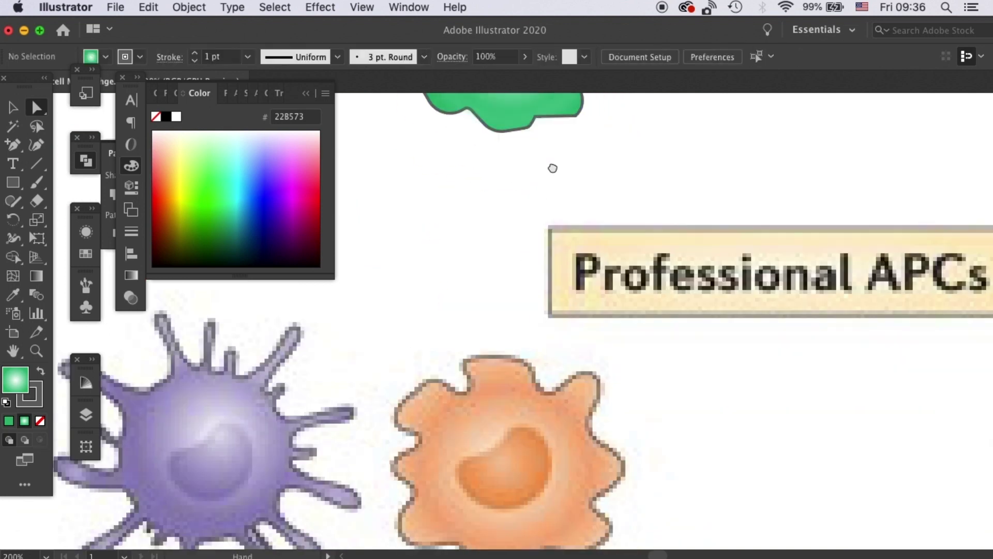
scroll(552, 166, up, 3)
- Taper the right lobe to a rounded point and slope the sides of the top lobe outward
click(595, 223)
drag(596, 224, 606, 205)
scroll(573, 170, up, 2)
click(540, 165)
mouse_move(547, 160)
mouse_down()
mouse_move(550, 169)
mouse_move(538, 163)
mouse_up()
scroll(550, 169, up, 1)
click(548, 187)
key(super+shift+a)
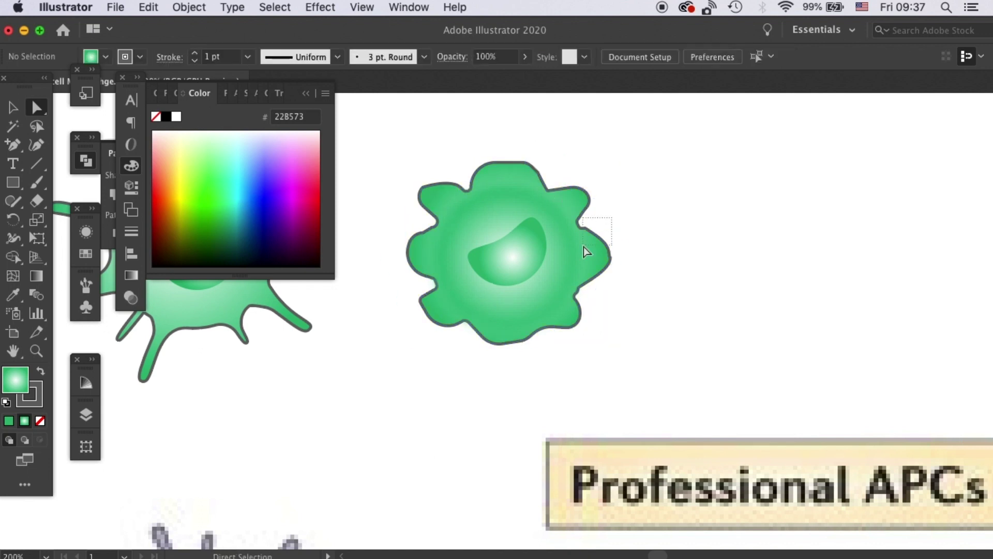
- Smooth the notch above the right lobe and slim the upper left and left lobes by adjusting their anchor points
click(595, 223)
drag(592, 223, 580, 235)
click(435, 222)
drag(424, 188, 431, 184)
drag(534, 166, 536, 175)
click(523, 343)
drag(409, 242, 414, 239)
drag(396, 166, 446, 197)
click(538, 175)
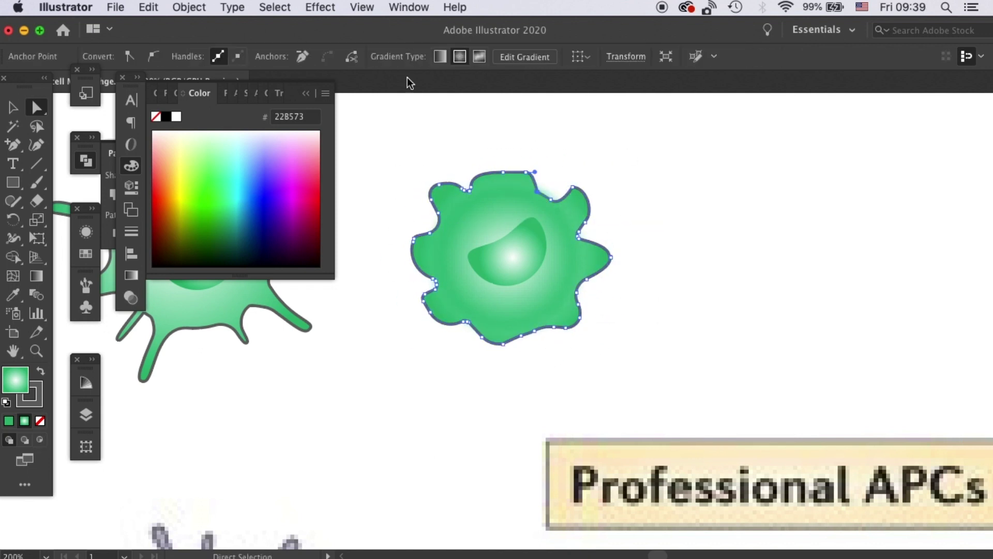
- Raise the top lobe's upper edge into a curve and refine the upper right lobe's tip and the notch between them
drag(489, 172, 492, 153)
drag(574, 187, 569, 189)
click(634, 195)
key(super+minus)
key(super+minus)
key(super+minus)
key(super+plus)
key(super+plus)
scroll(541, 274, down, 2)
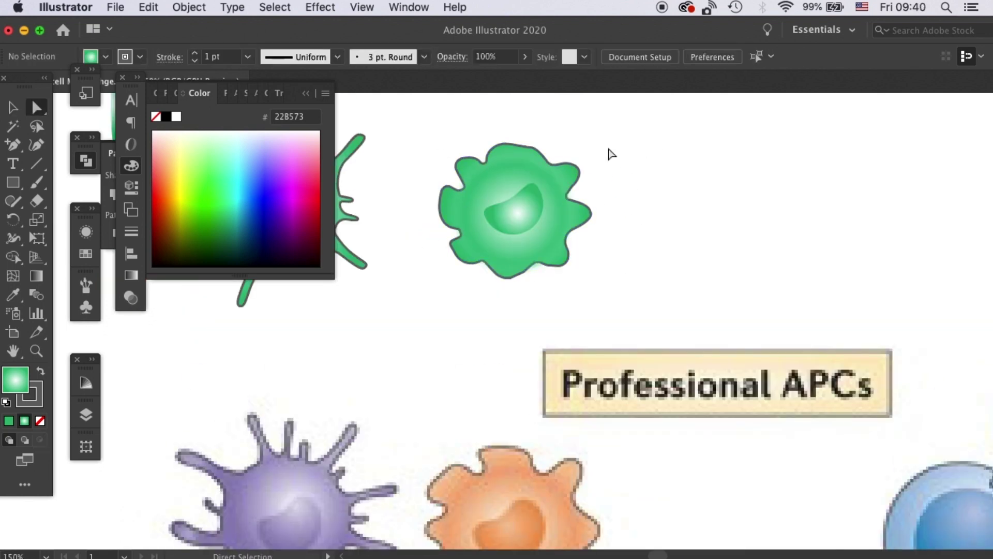
click(540, 160)
key(super+shift+a)
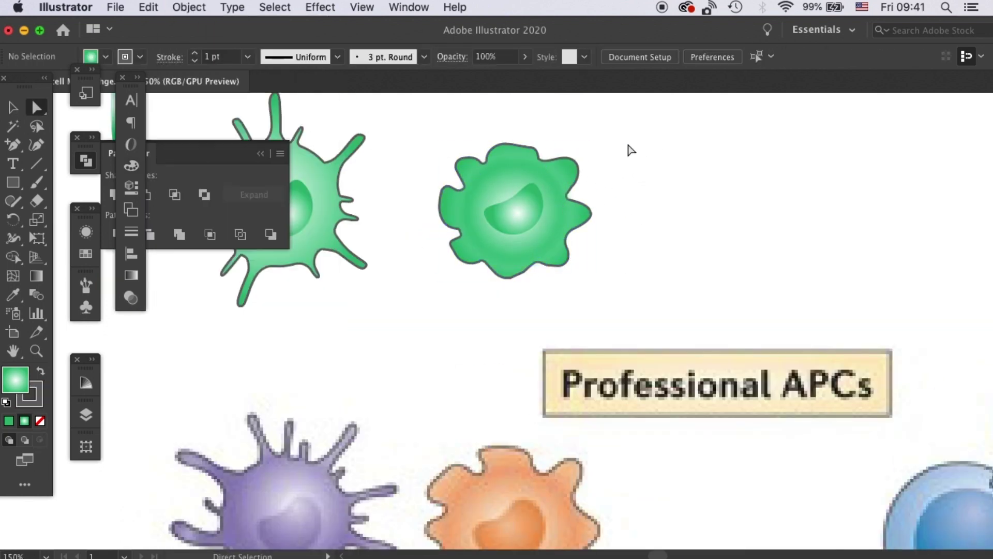